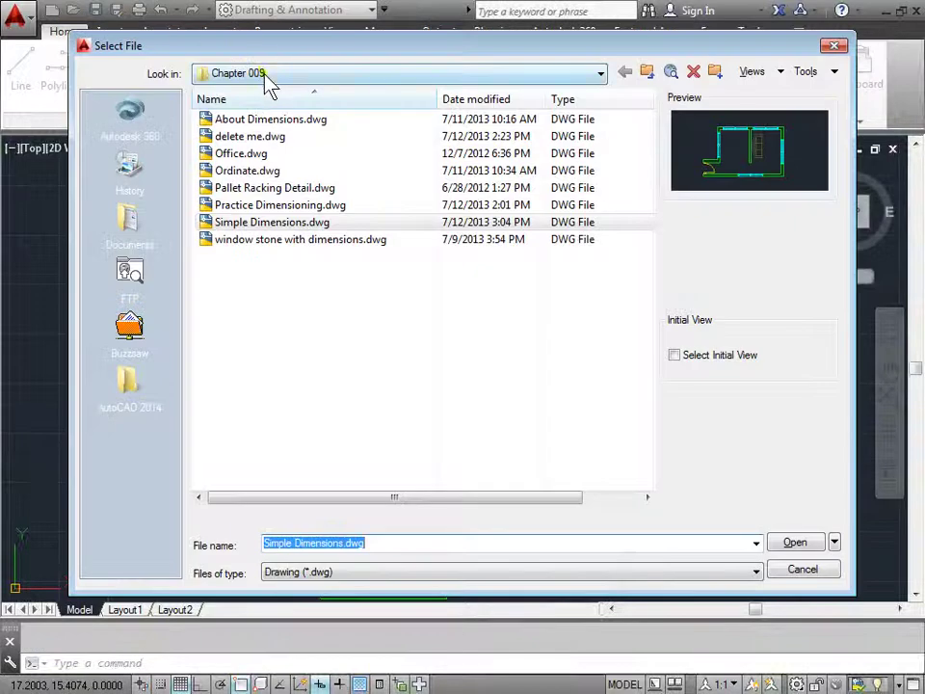
# Open Practice Dimensioning.dwg from the Chapter 009 folder
pyautogui.click(283, 206)
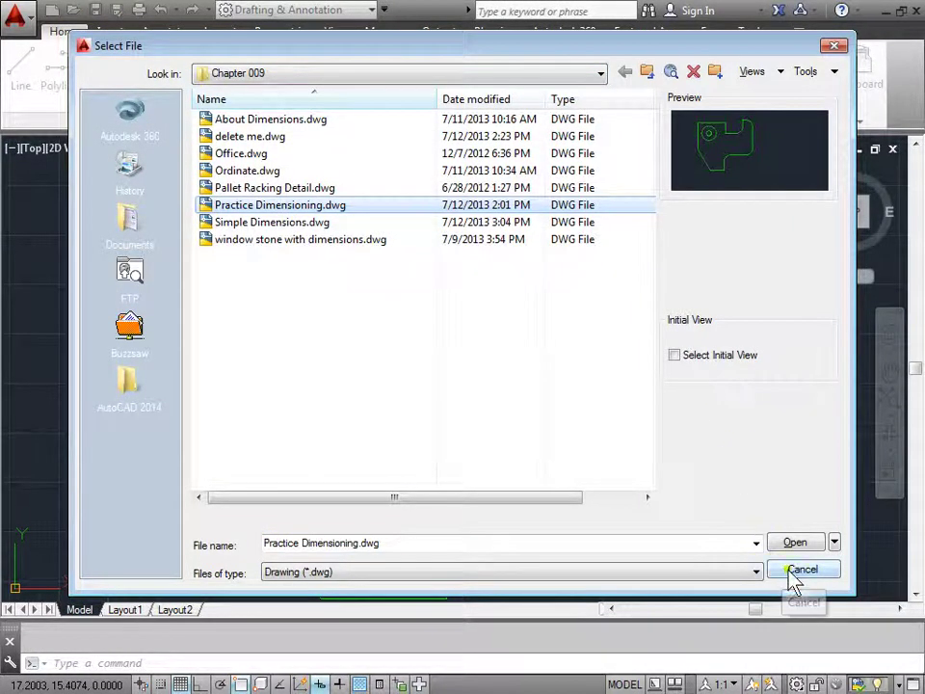
pyautogui.press('Return')
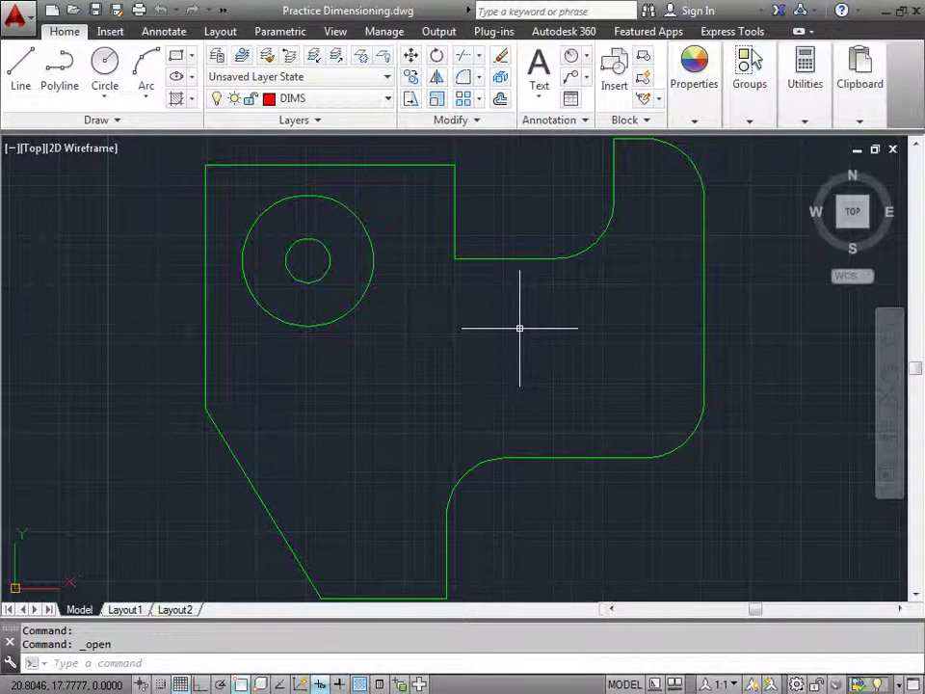
# Add a 12.6331 linear dimension across the upper block's top edge, placed above the shape
pyautogui.scroll(-2, 520, 328)
pyautogui.moveTo(552, 330); pyautogui.dragTo(479, 361, button='middle')
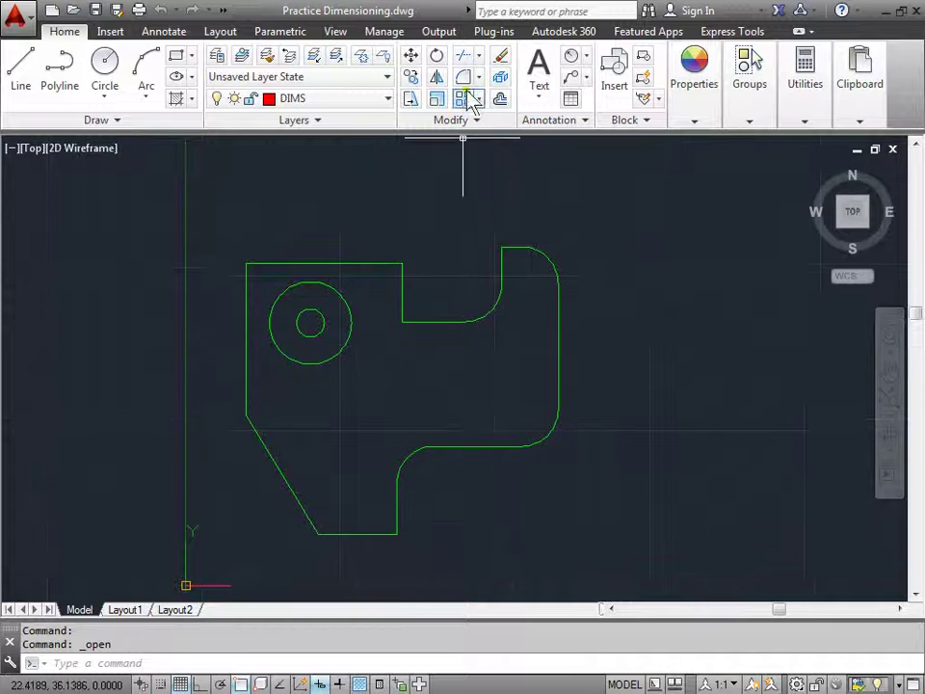
pyautogui.click(586, 57)
pyautogui.click(610, 85)
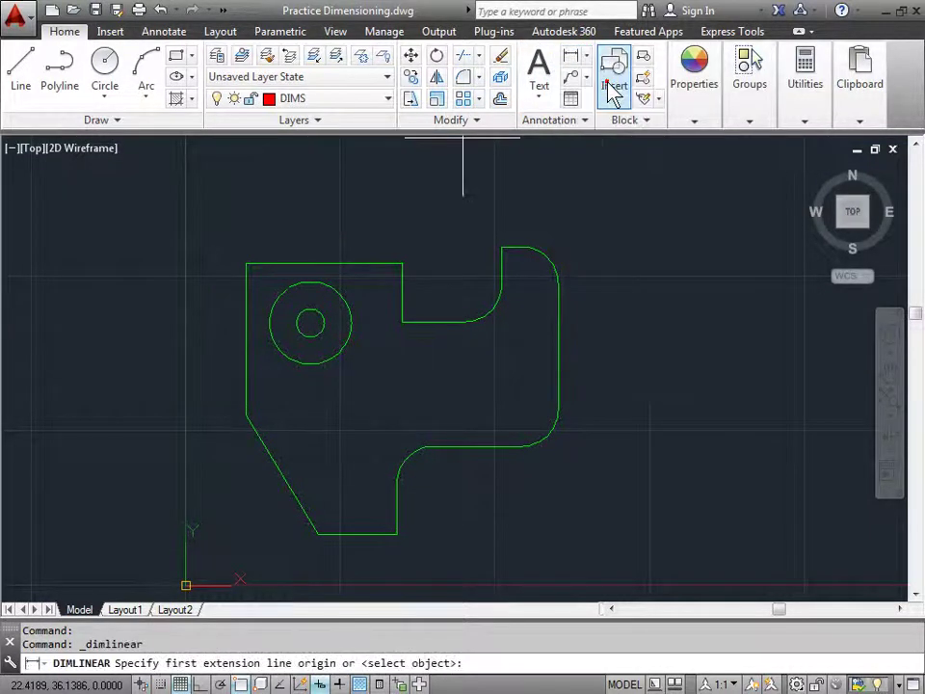
pyautogui.click(247, 264)
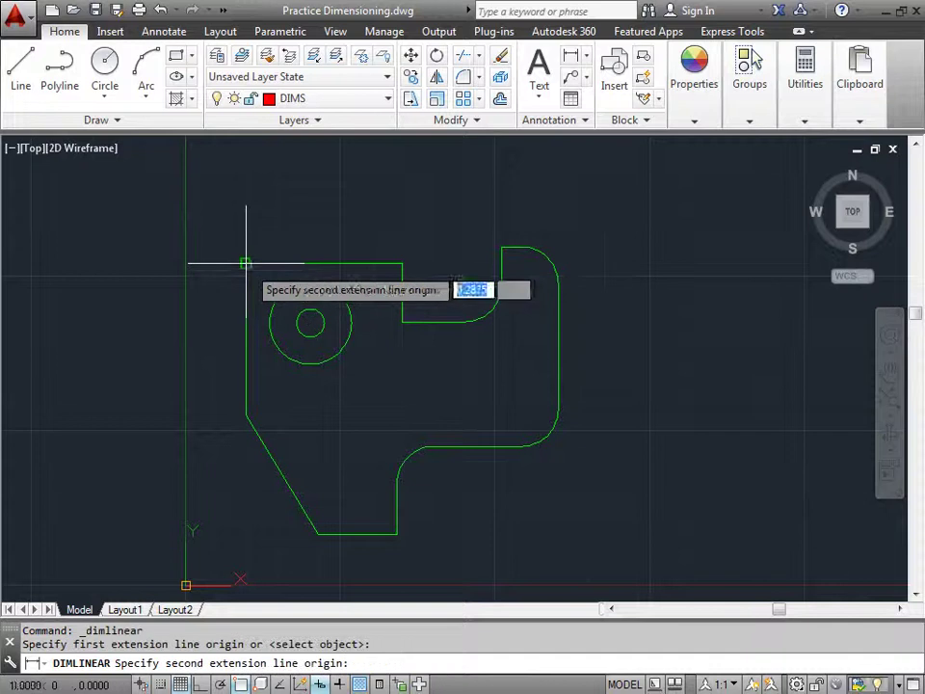
pyautogui.click(403, 263)
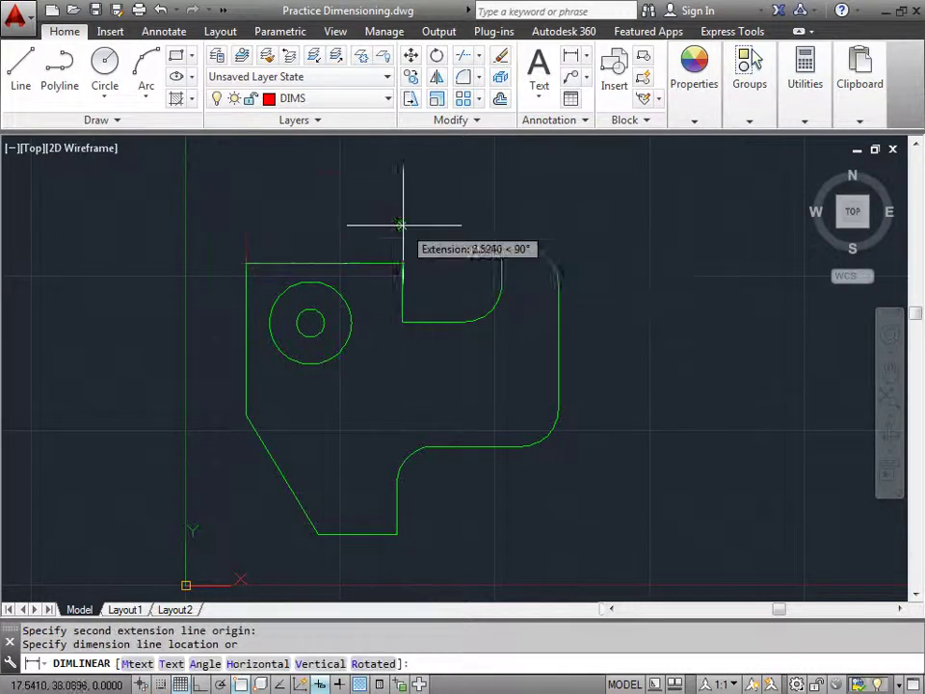
pyautogui.click(403, 176)
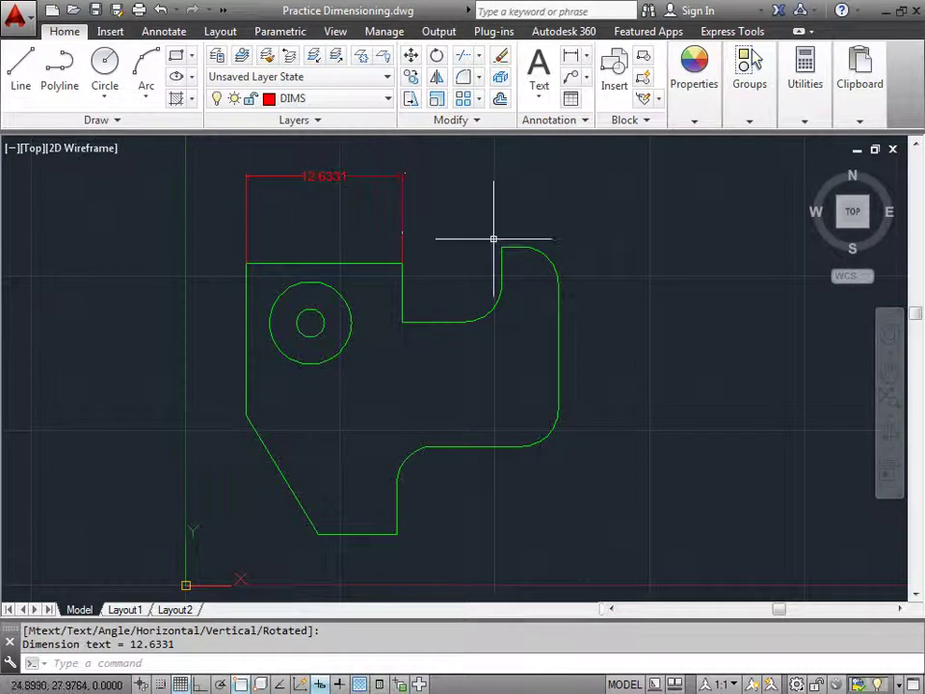
# Add a 12.3077 linear dimension along the shape's left vertical edge
pyautogui.press('Return')
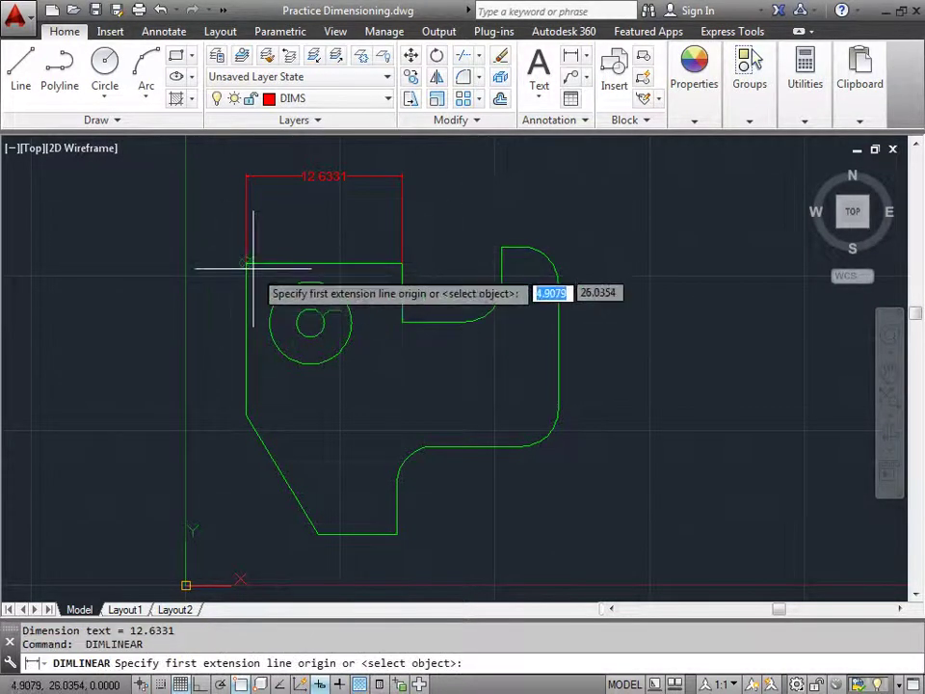
pyautogui.press('Return')
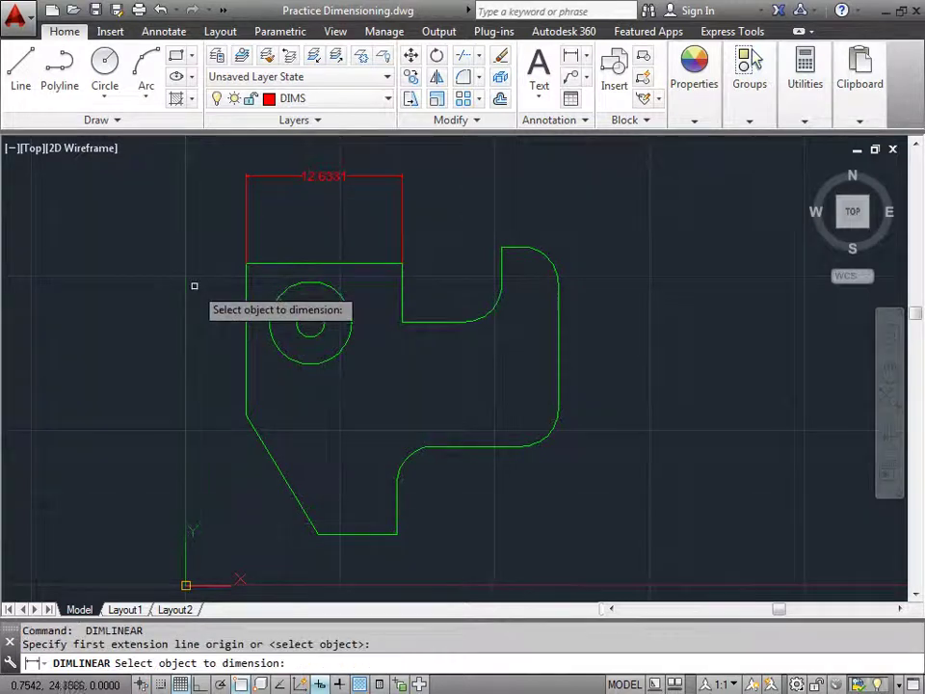
pyautogui.click(247, 304)
pyautogui.click(152, 269)
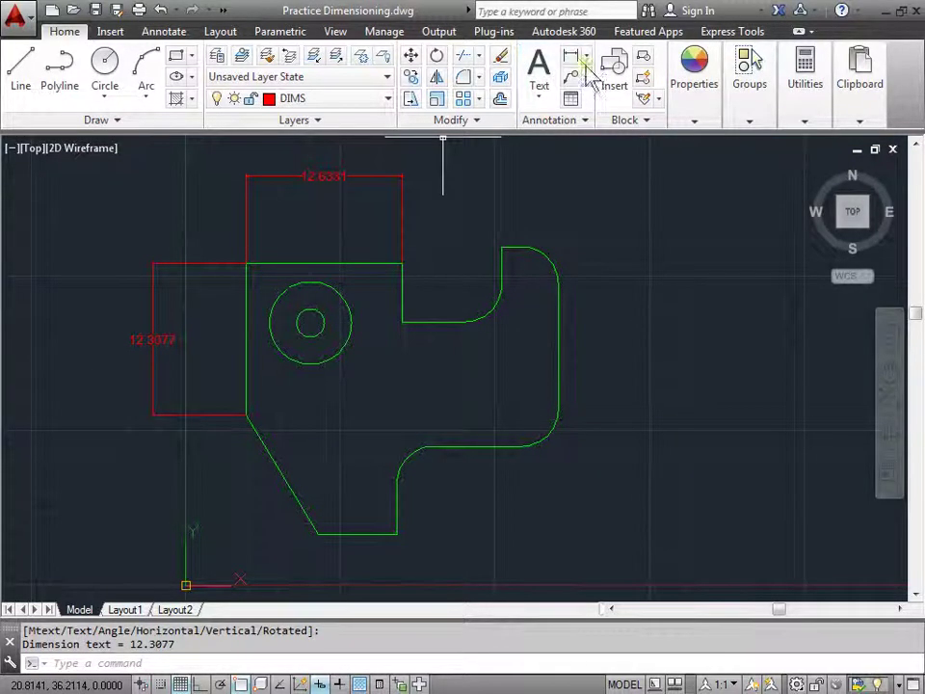
# Add a 21.9104 baseline dimension from the top line down to the chamfer's bottom corner
pyautogui.click(162, 32)
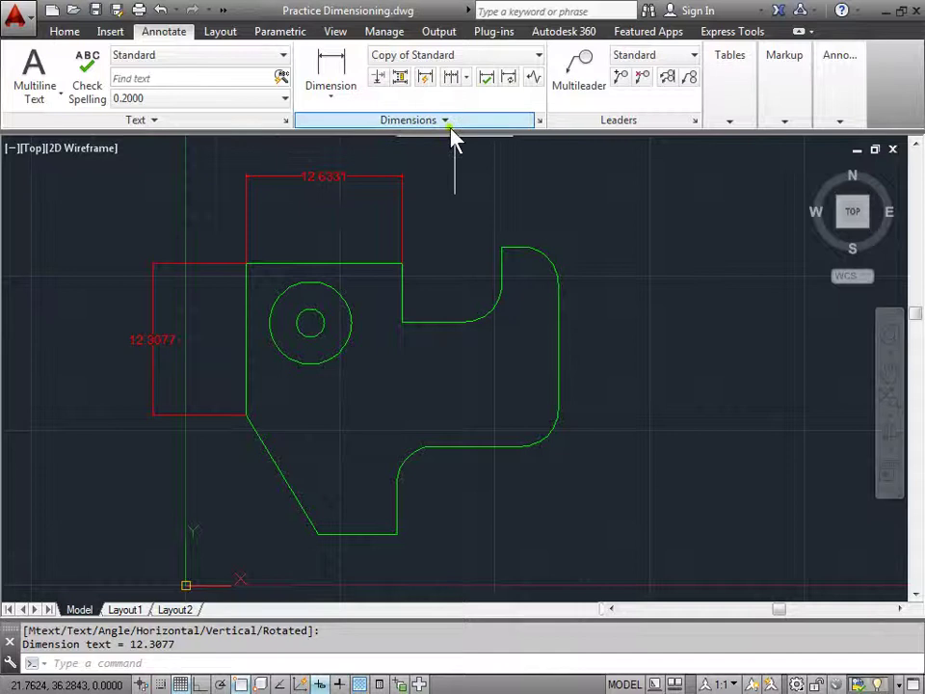
pyautogui.click(466, 76)
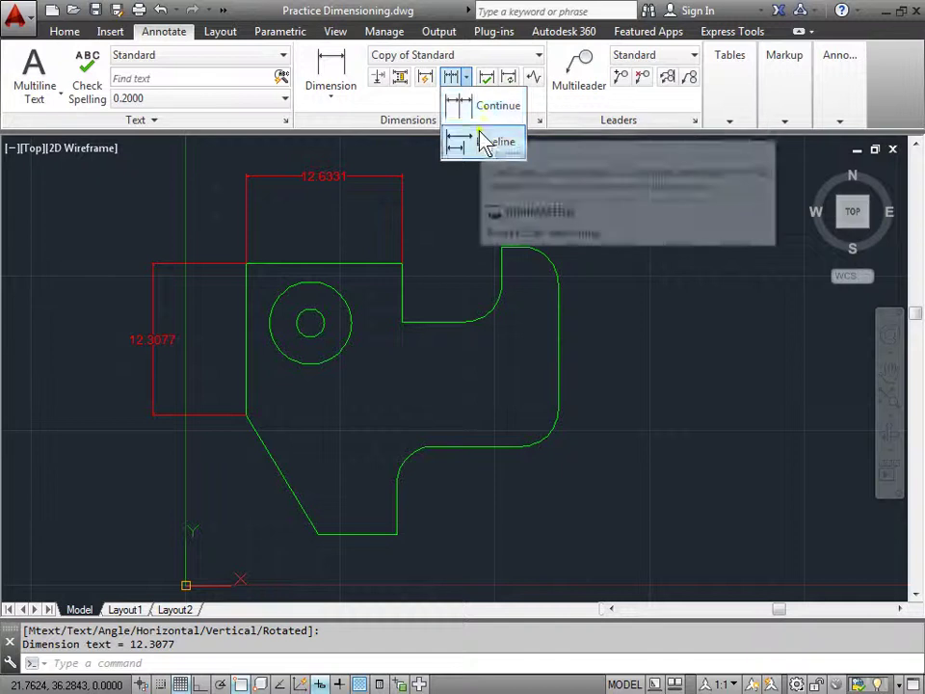
pyautogui.click(484, 141)
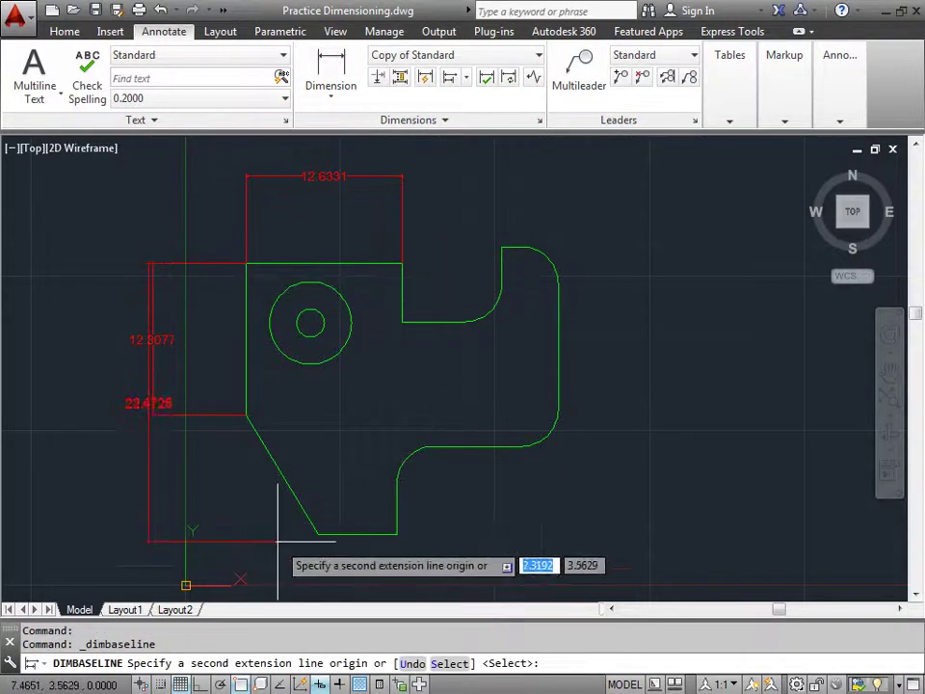
pyautogui.click(318, 533)
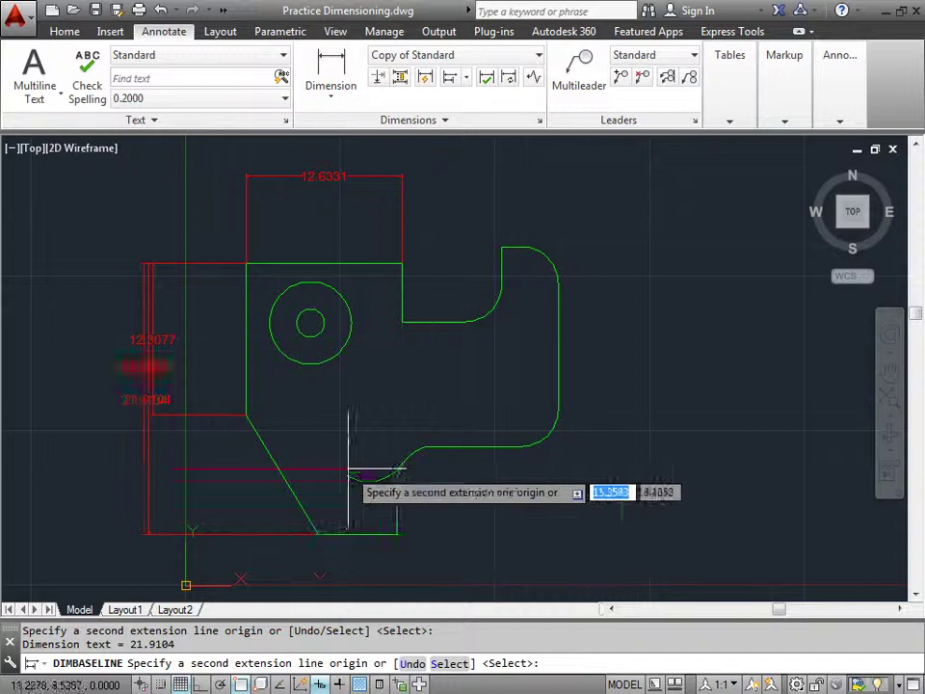
pyautogui.rightClick(579, 229)
pyautogui.click(636, 260)
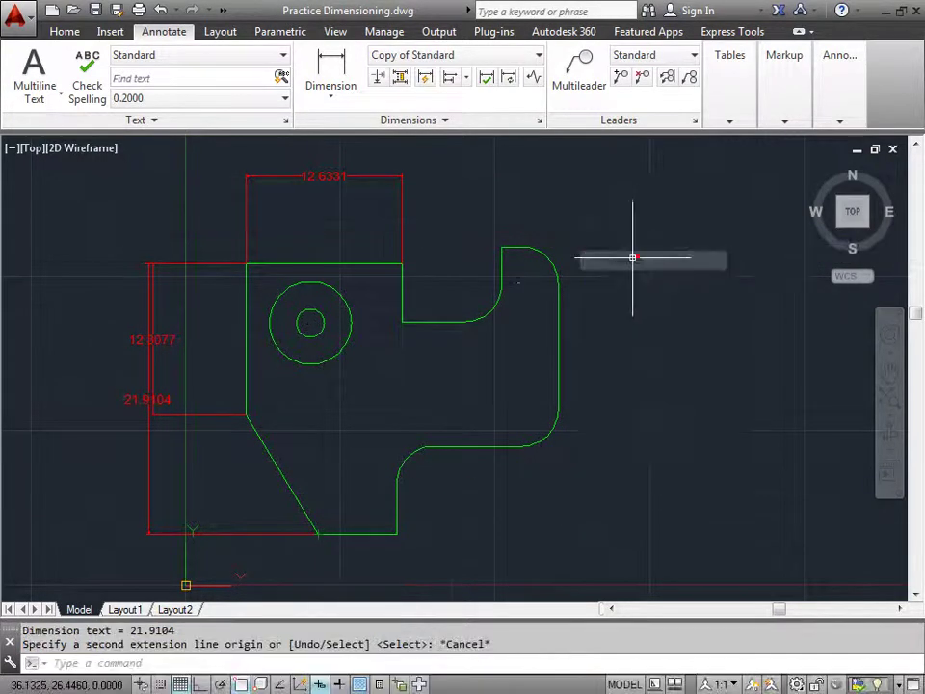
# Continue from the 12.6331 dimension with 5.0352, 3.0000, 1.5533 and 2.9937 along the top features
pyautogui.click(468, 77)
pyautogui.click(482, 106)
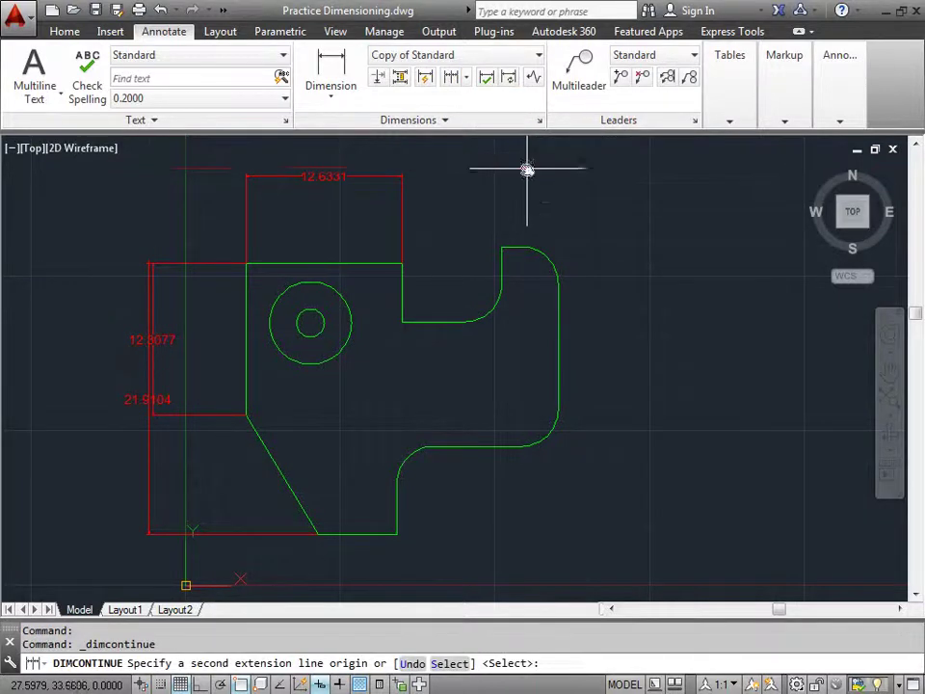
pyautogui.moveTo(524, 172); pyautogui.dragTo(488, 184, button='middle')
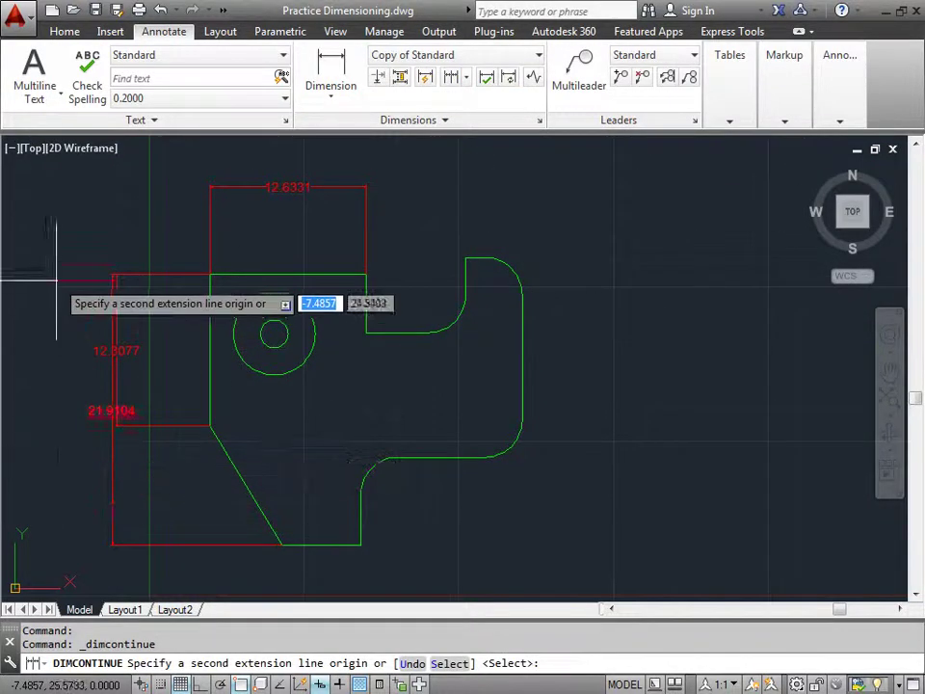
pyautogui.rightClick(579, 206)
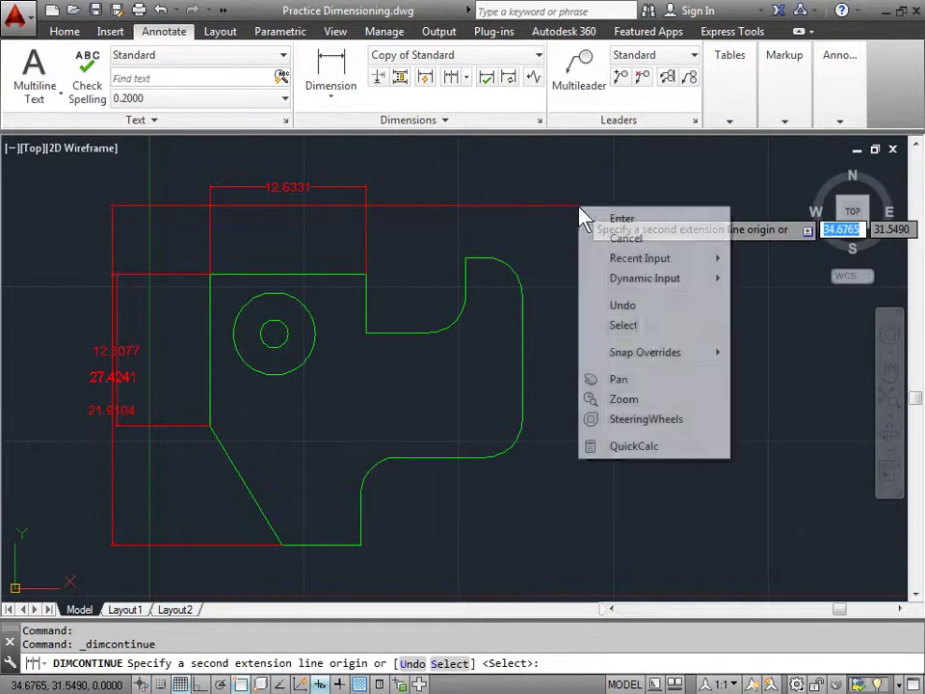
pyautogui.click(642, 327)
pyautogui.click(365, 209)
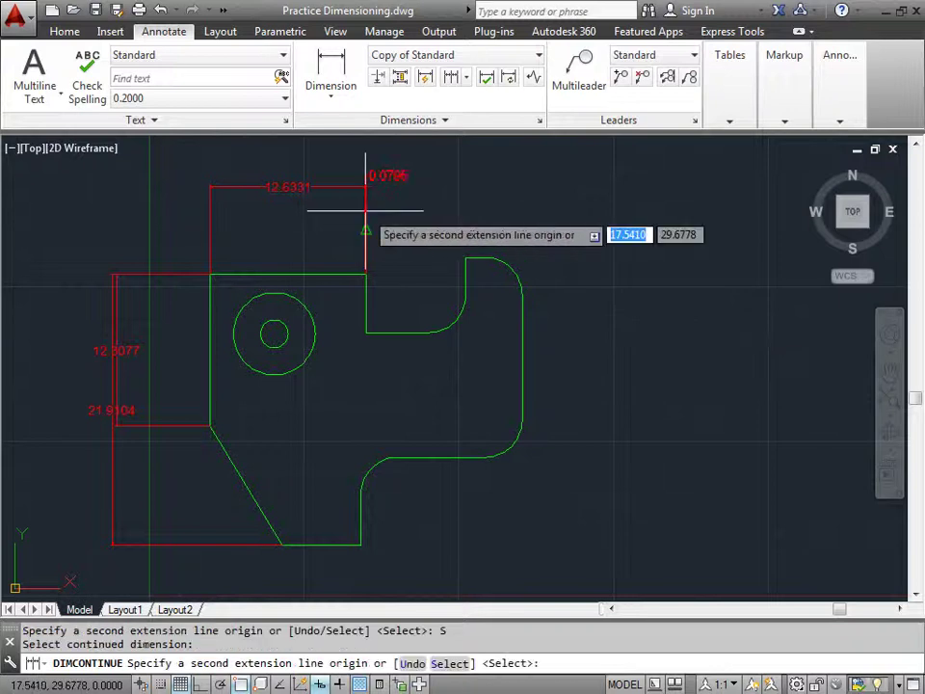
pyautogui.click(428, 332)
pyautogui.click(466, 256)
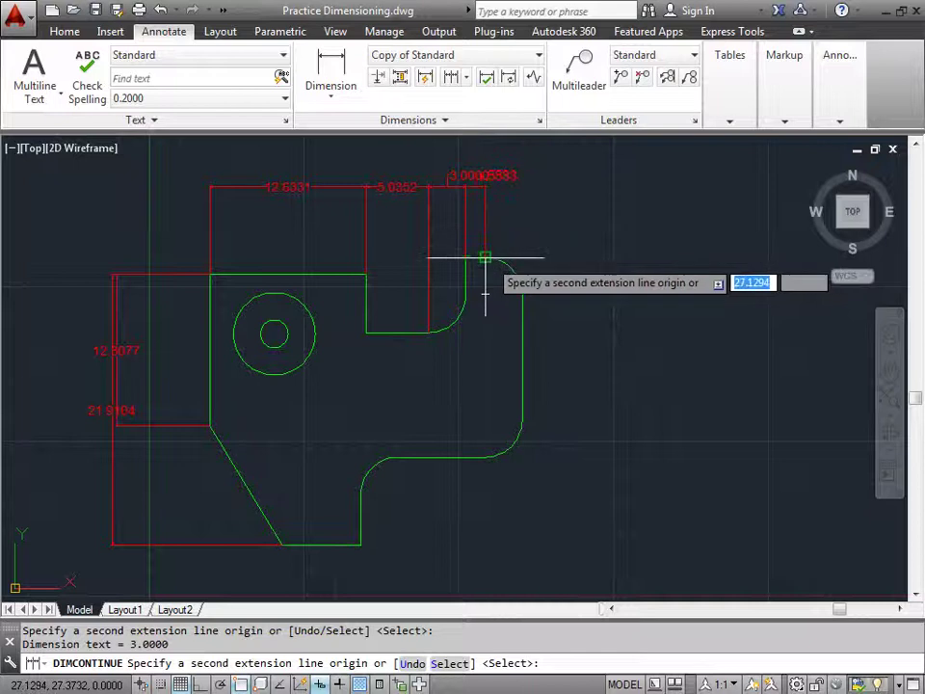
pyautogui.click(485, 259)
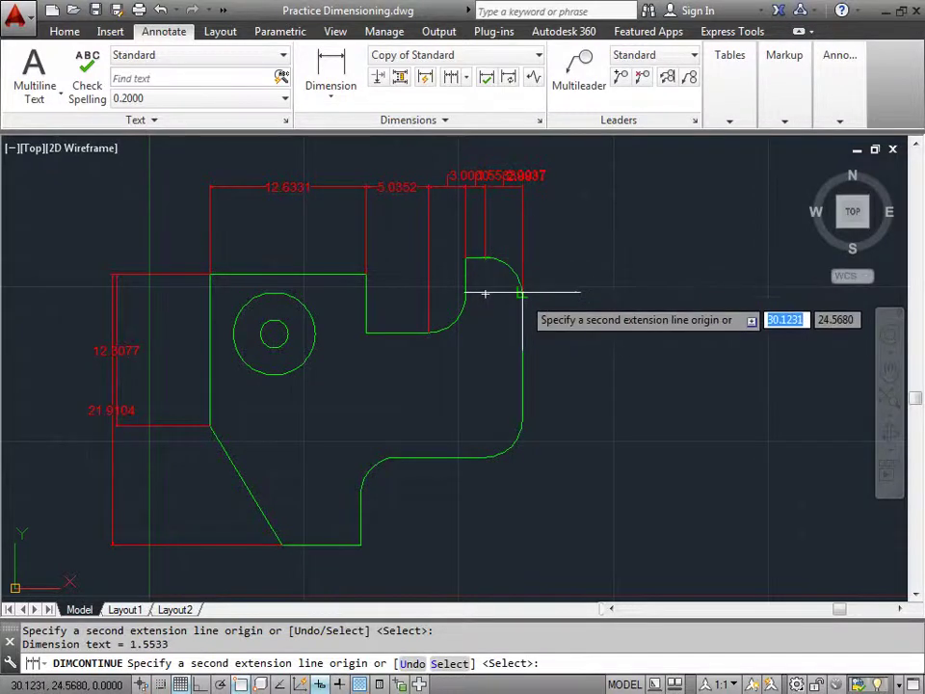
pyautogui.click(521, 292)
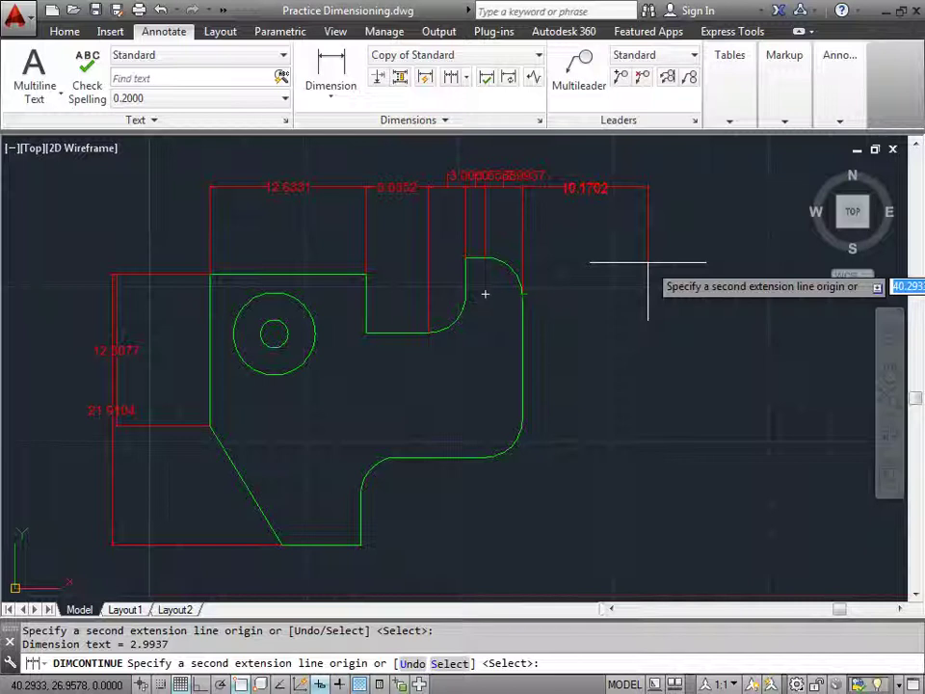
pyautogui.press('Escape')
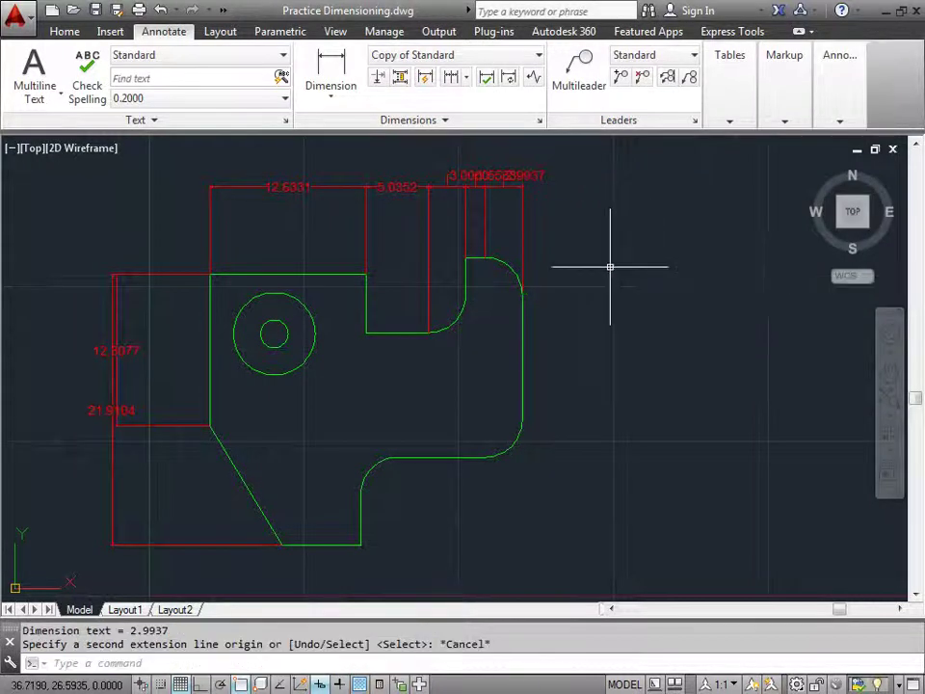
# Drag the 3.0000, 2.9937 and 1.5533 texts to clear spots above and right of the chain
pyautogui.moveTo(335, 399); pyautogui.dragTo(430, 387, button='middle')
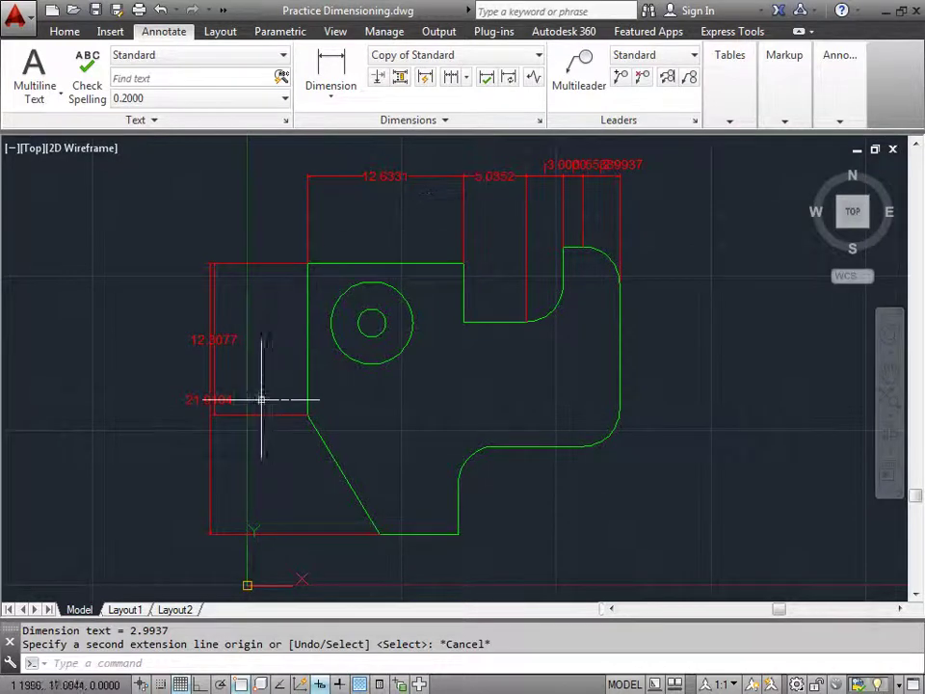
pyautogui.moveTo(526, 215); pyautogui.dragTo(448, 331, button='middle')
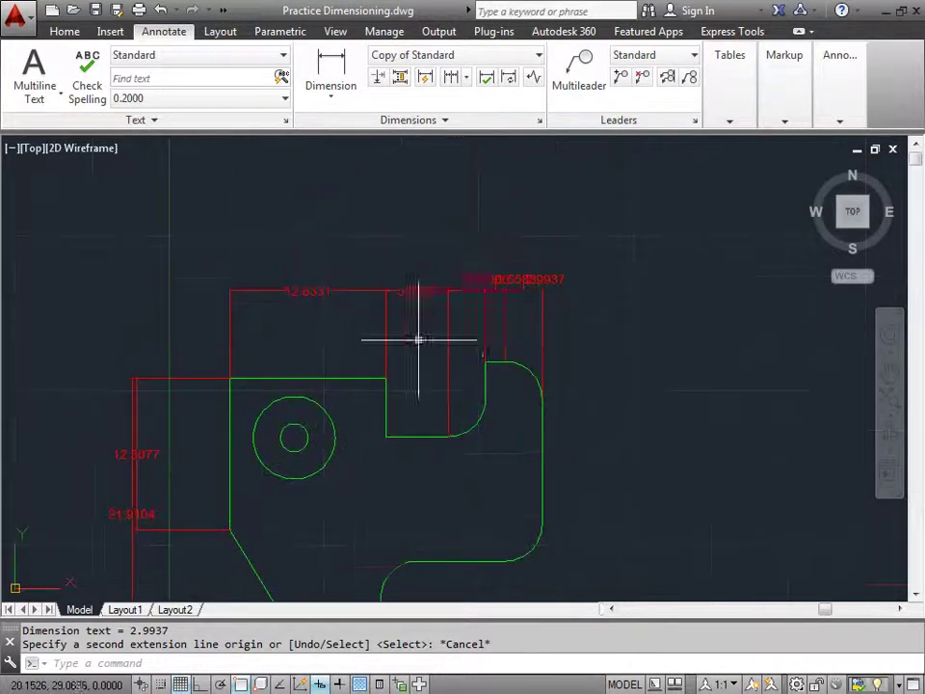
pyautogui.click(479, 279)
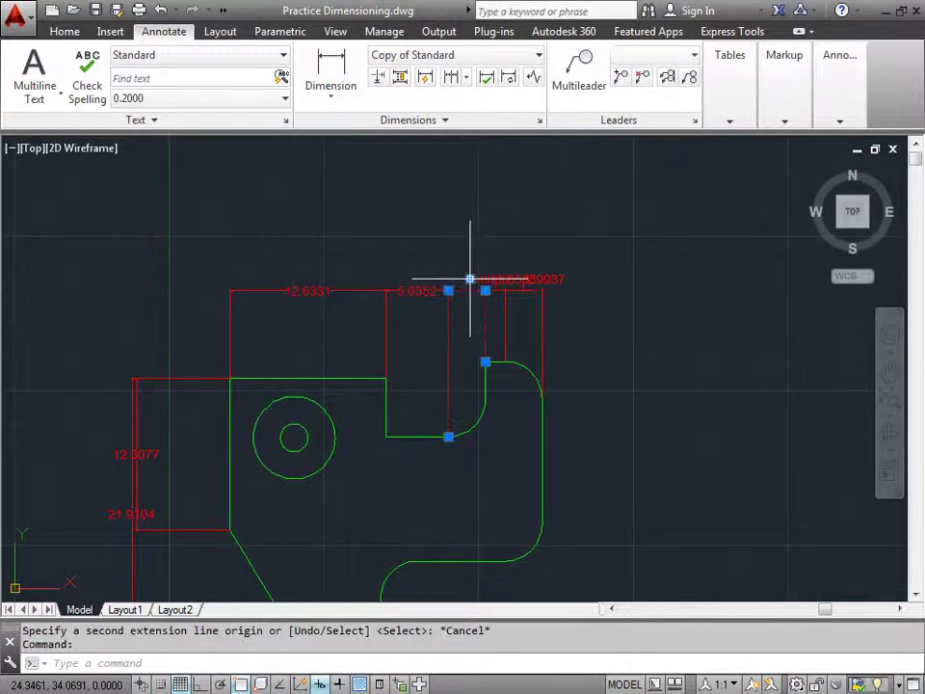
pyautogui.click(475, 276)
pyautogui.click(444, 203)
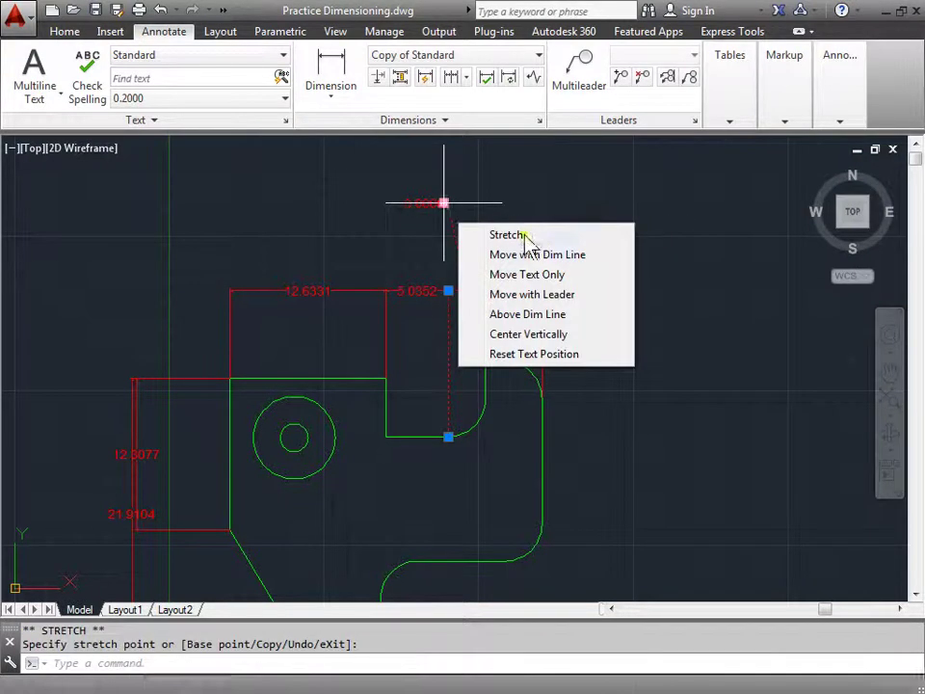
pyautogui.click(539, 278)
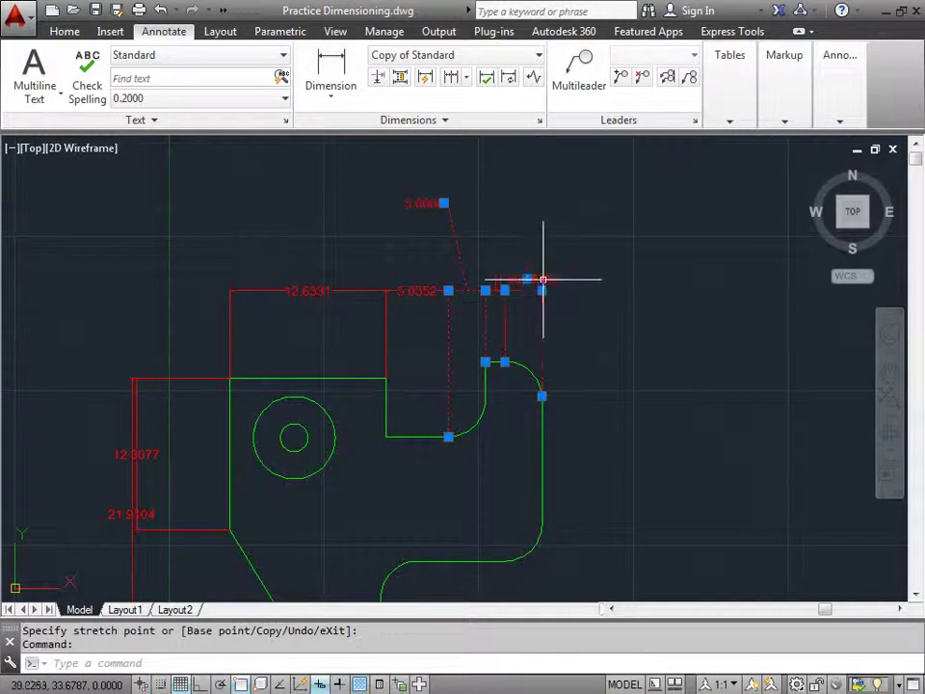
pyautogui.click(527, 279)
pyautogui.click(630, 248)
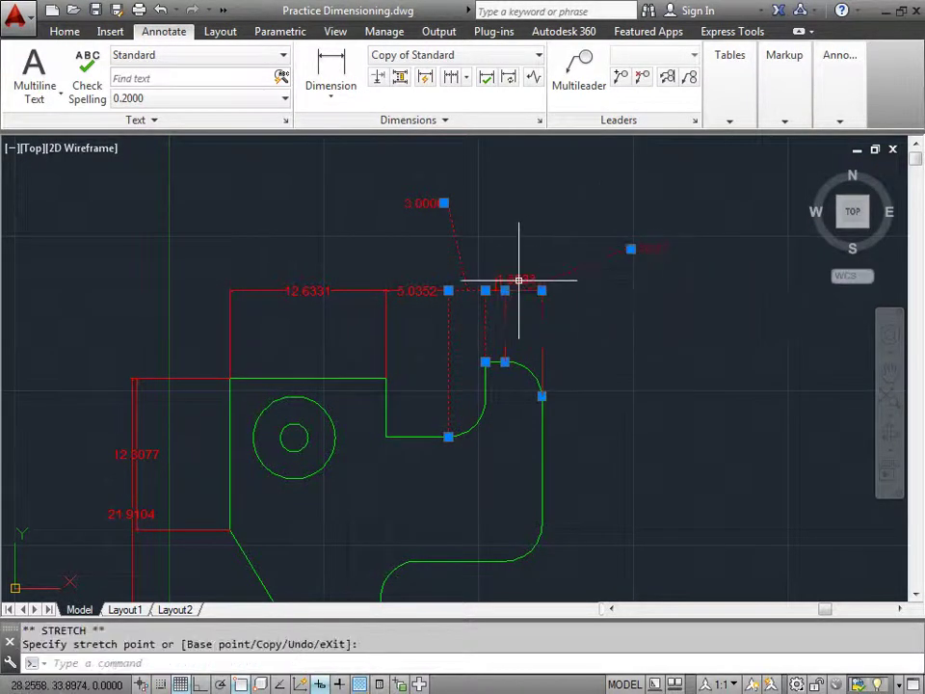
pyautogui.click(500, 280)
pyautogui.click(502, 197)
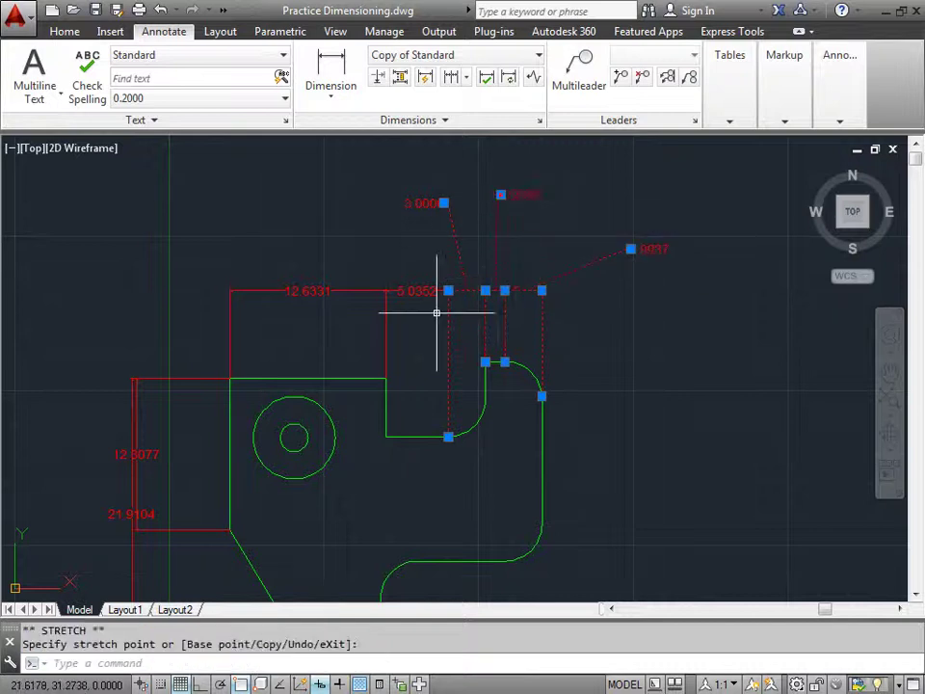
pyautogui.press('Escape')
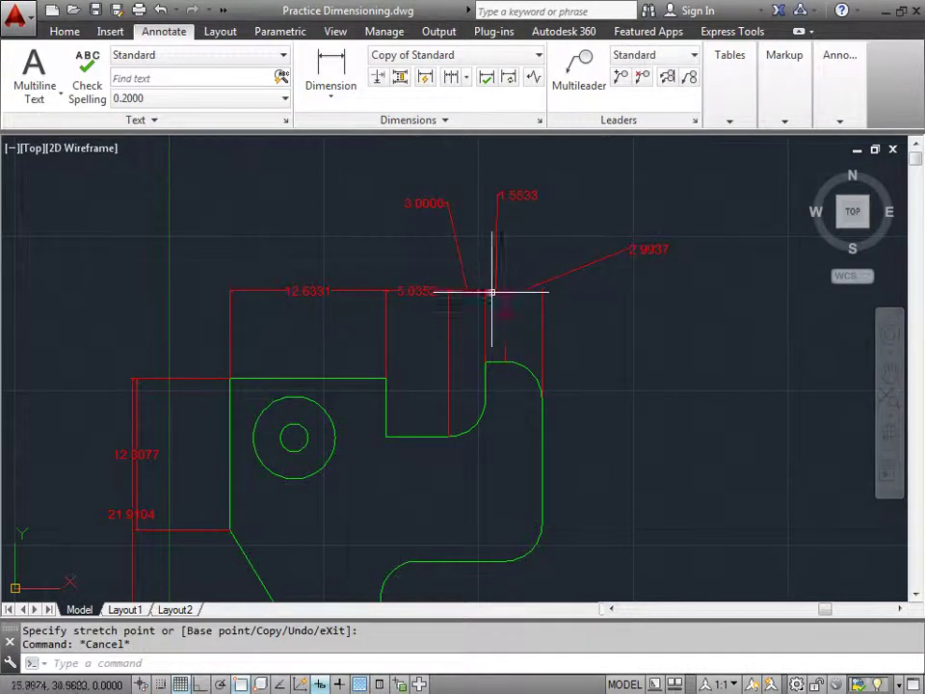
pyautogui.moveTo(305, 511); pyautogui.dragTo(476, 320, button='middle')
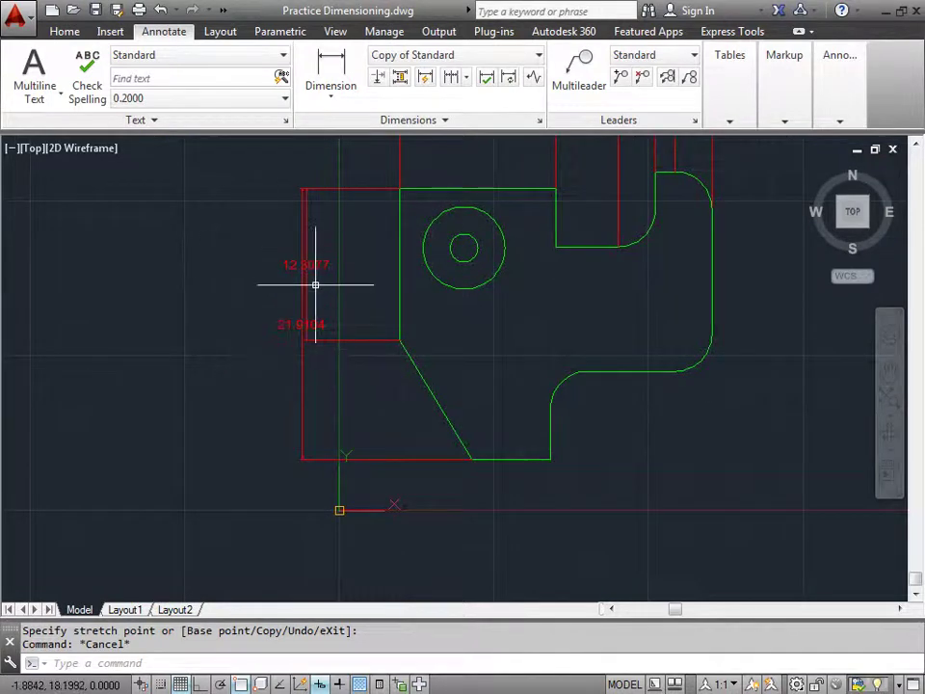
# Auto-space the 21.9104 dimension from the 12.3077 base dimension with Adjust Space
pyautogui.click(400, 78)
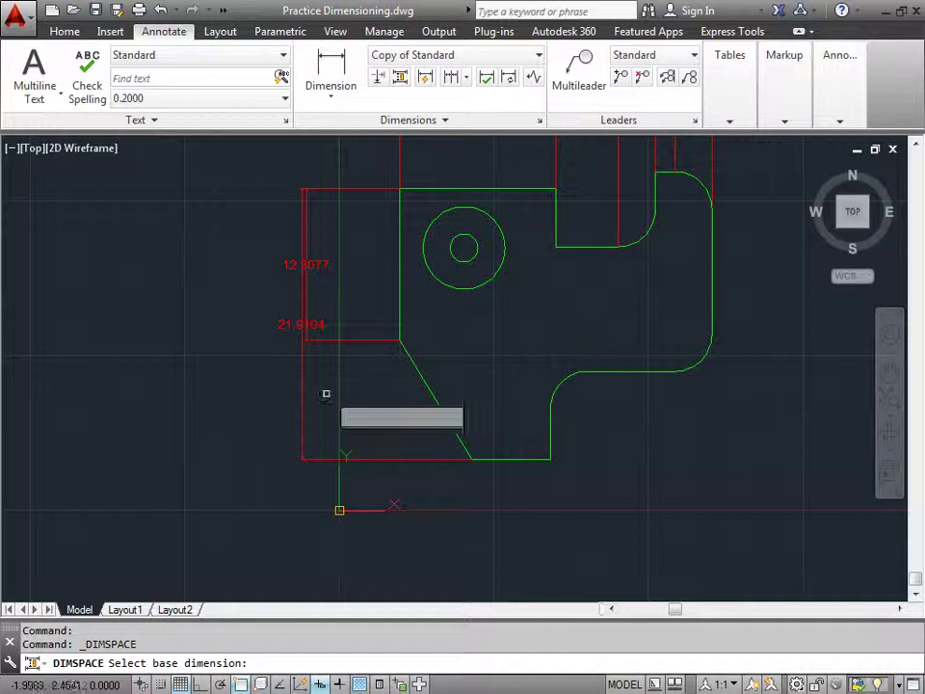
pyautogui.click(314, 264)
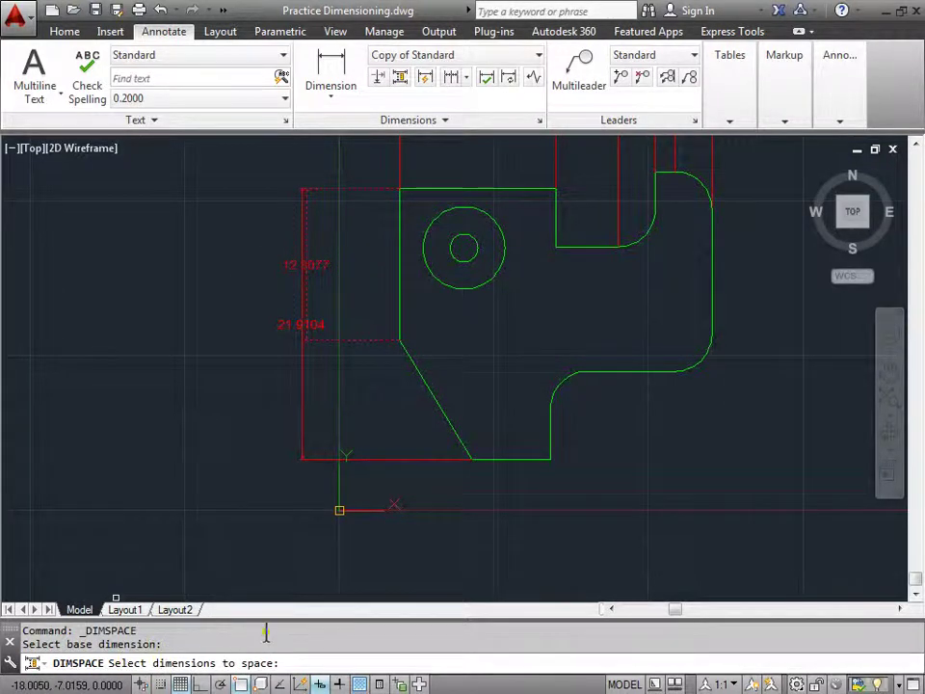
pyautogui.click(297, 325)
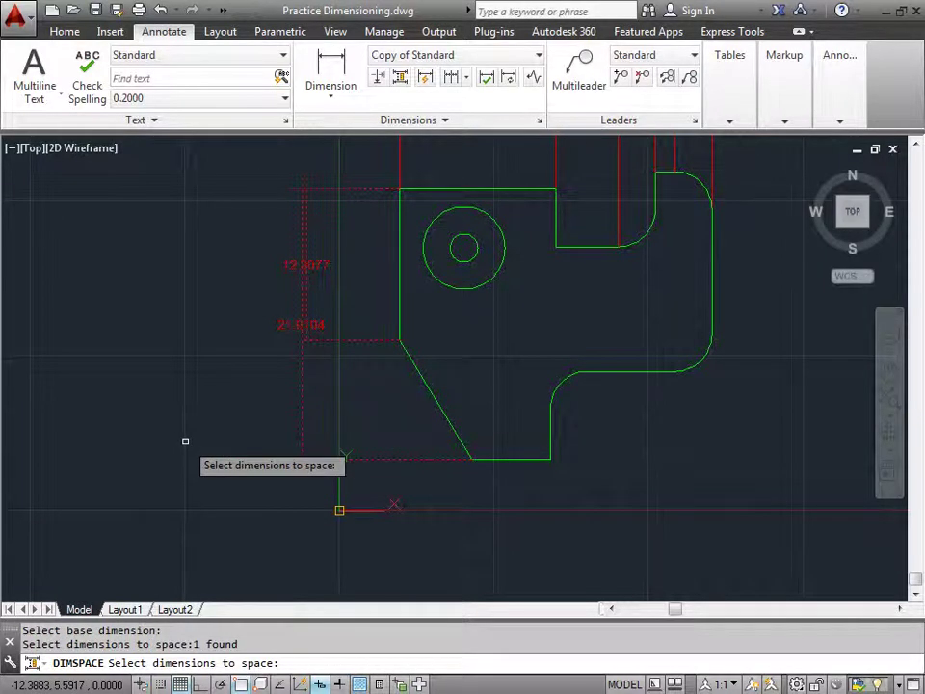
pyautogui.press('Return')
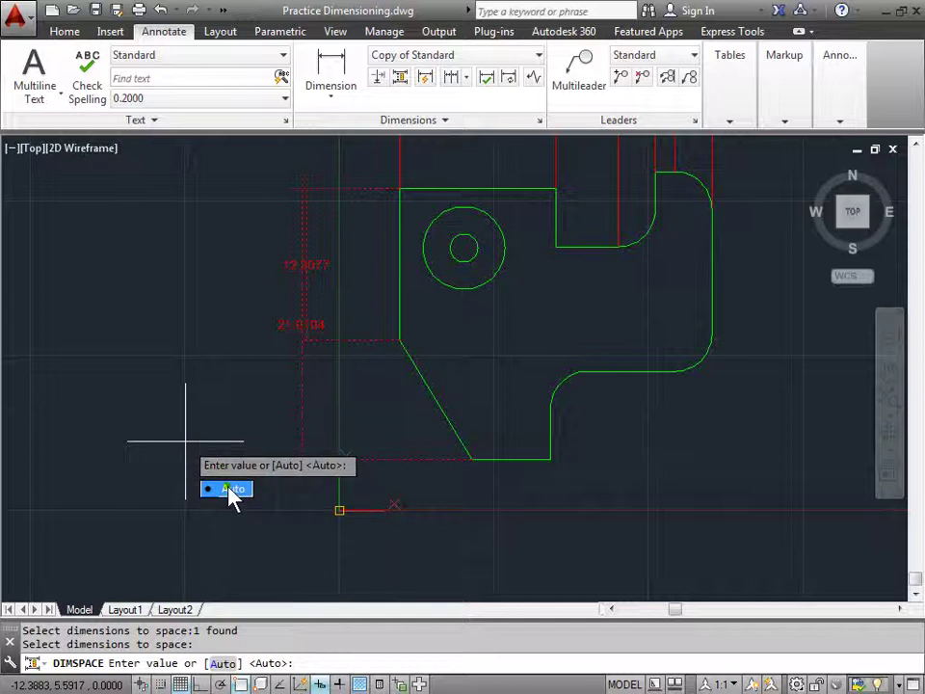
pyautogui.click(230, 489)
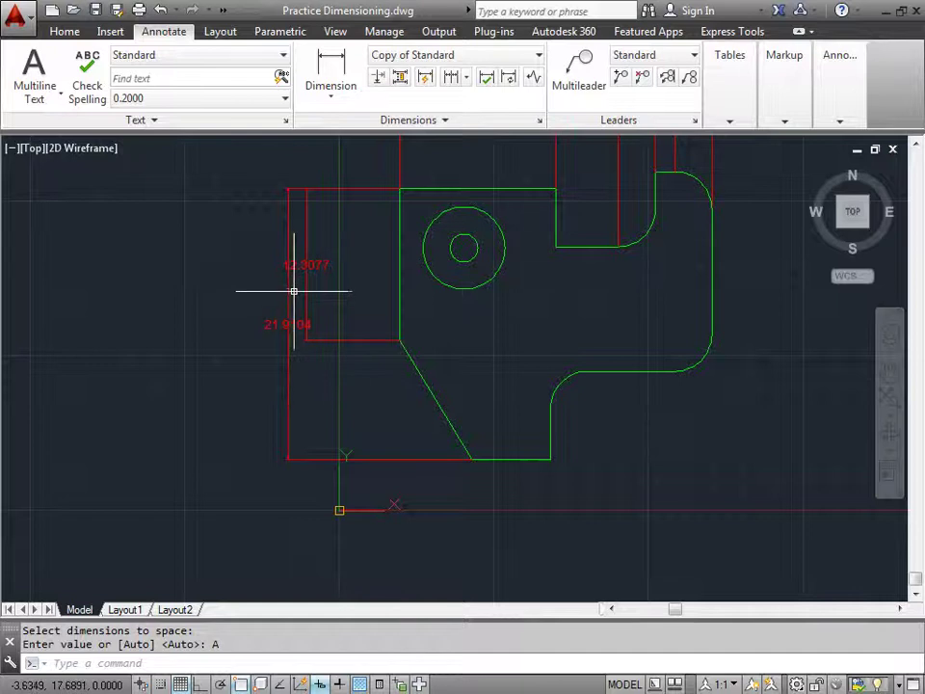
pyautogui.moveTo(620, 306)
pyautogui.mouseDown(button='middle')
pyautogui.moveTo(430, 432)
pyautogui.moveTo(390, 478)
pyautogui.mouseUp(button='middle')
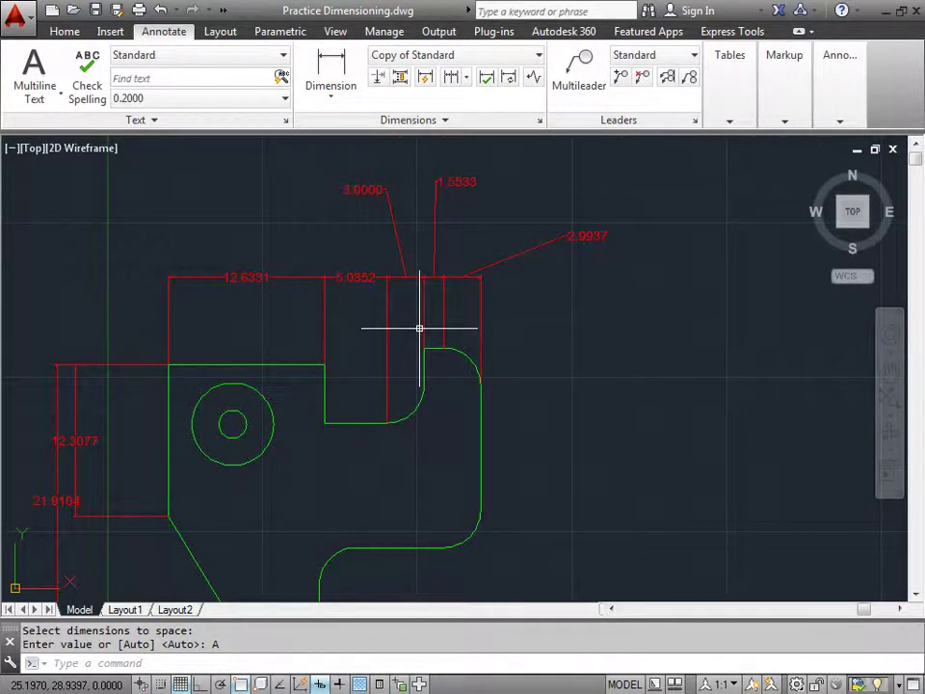
# Auto-space the 5.0352, 3.0000, 1.5533 and 2.9937 dimensions using 12.6331 as the base
pyautogui.click(402, 87)
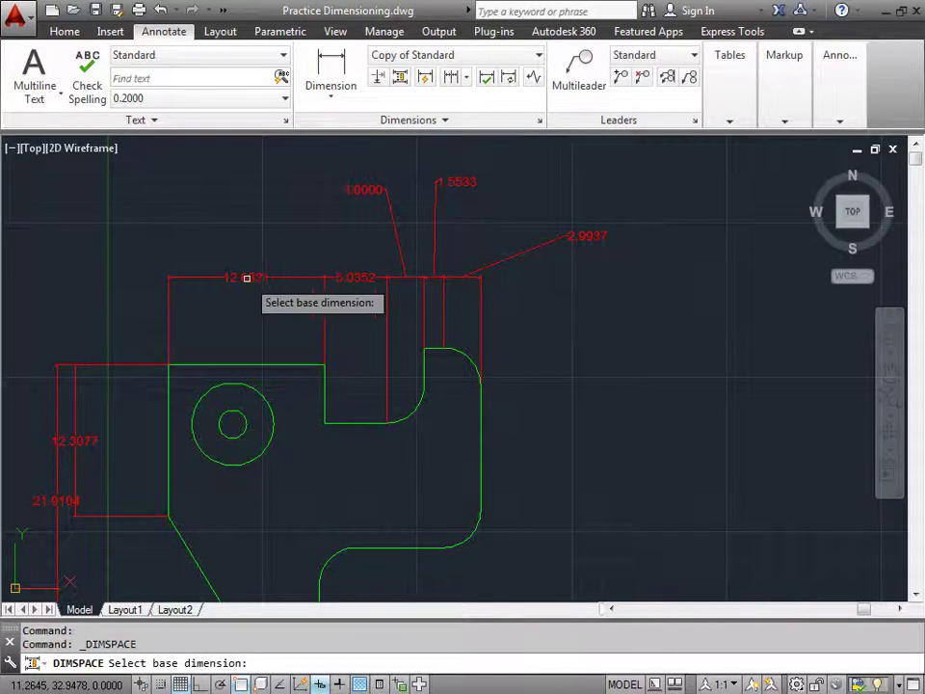
pyautogui.click(246, 277)
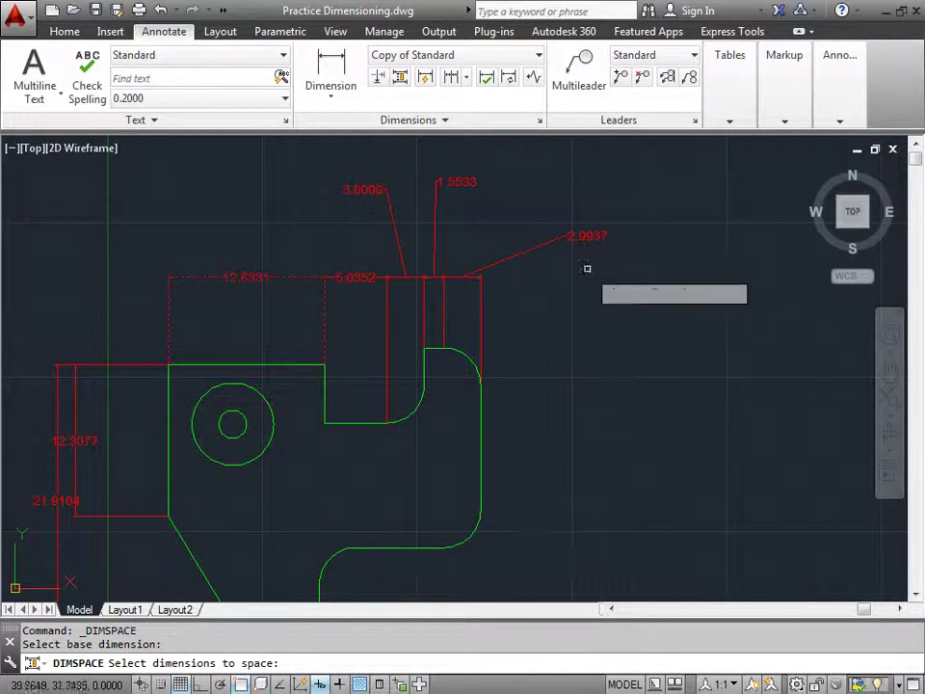
pyautogui.click(609, 298)
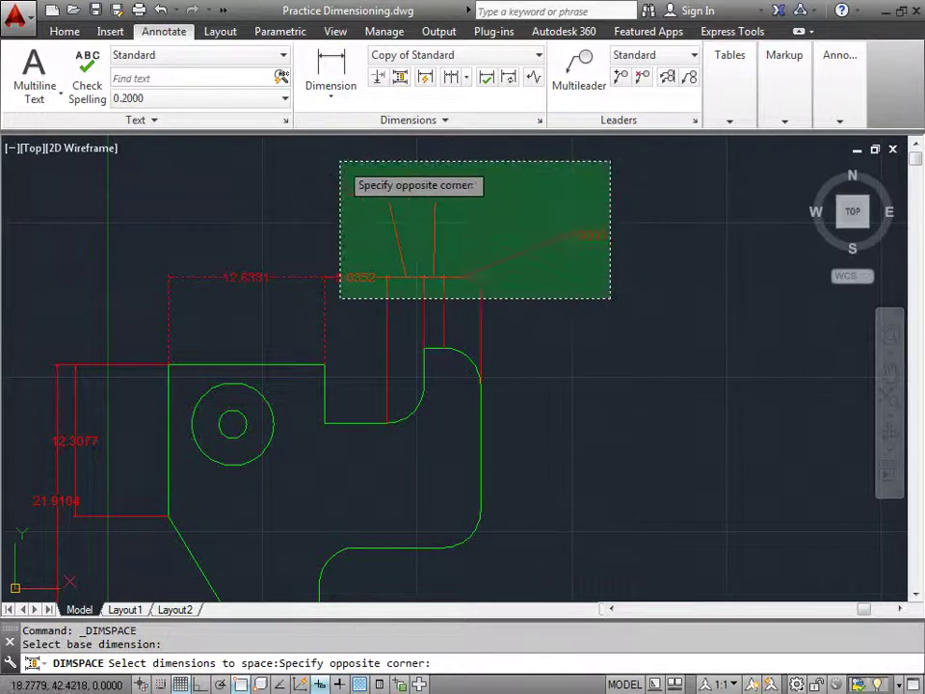
pyautogui.click(333, 163)
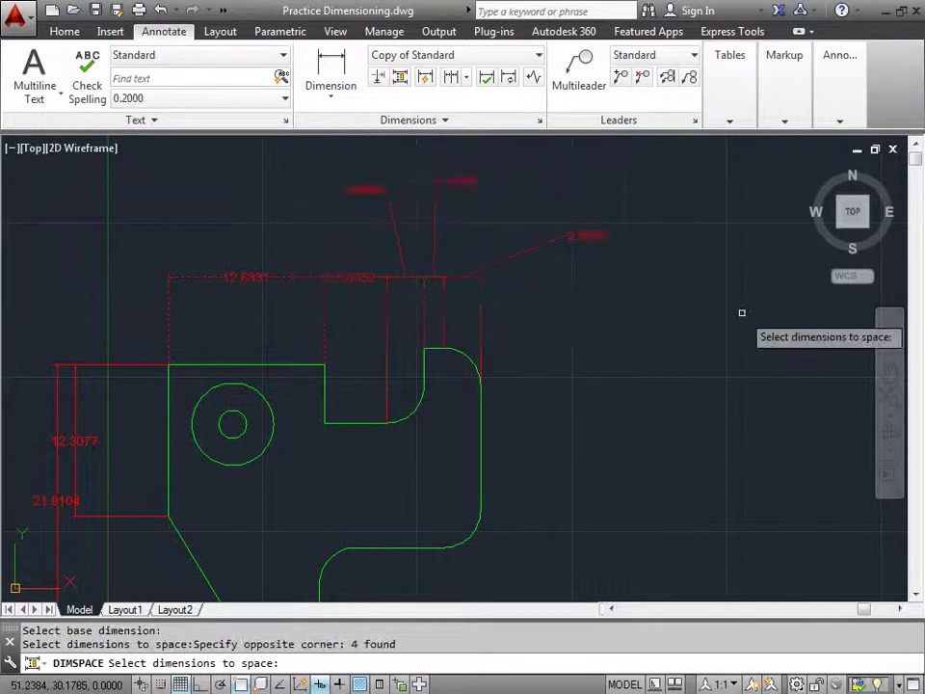
pyautogui.press('Return')
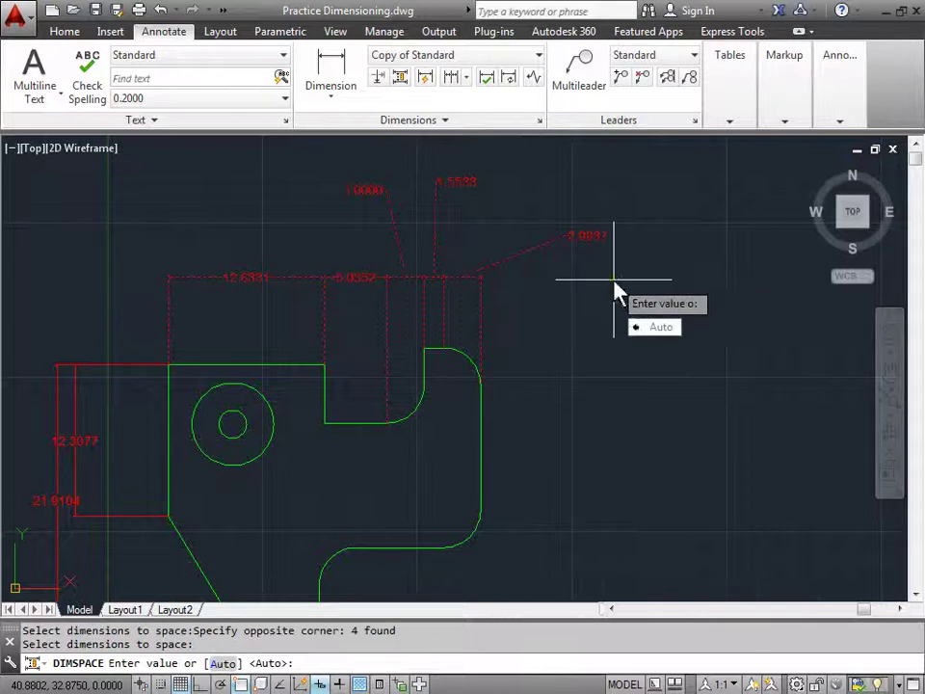
pyautogui.click(646, 326)
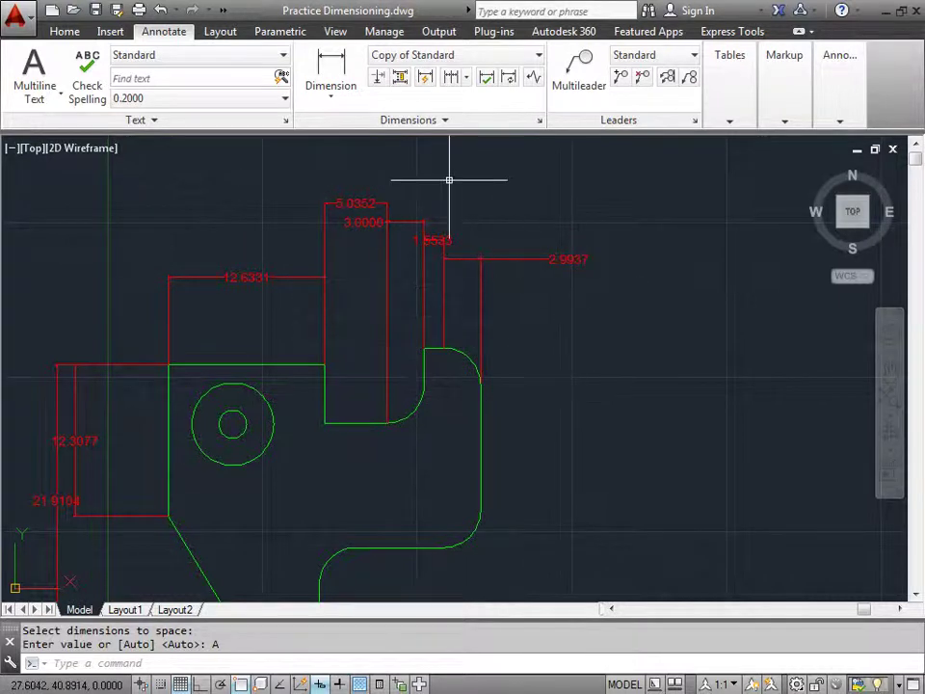
# Move the 2.9937 and 3.0000 texts back onto their own stacked dimension lines
pyautogui.click(570, 258)
pyautogui.click(569, 258)
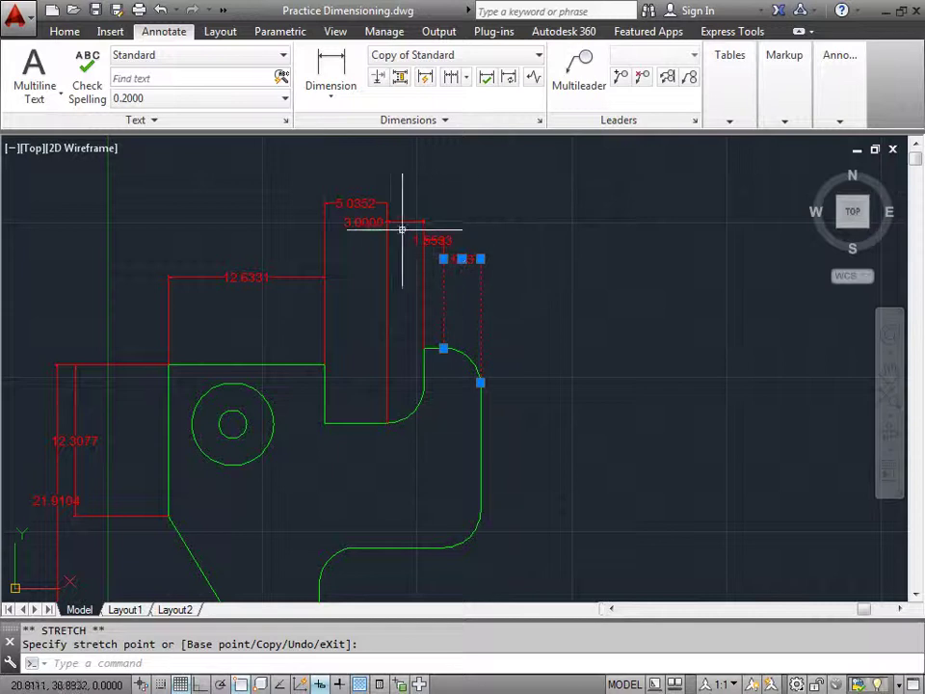
pyautogui.click(365, 223)
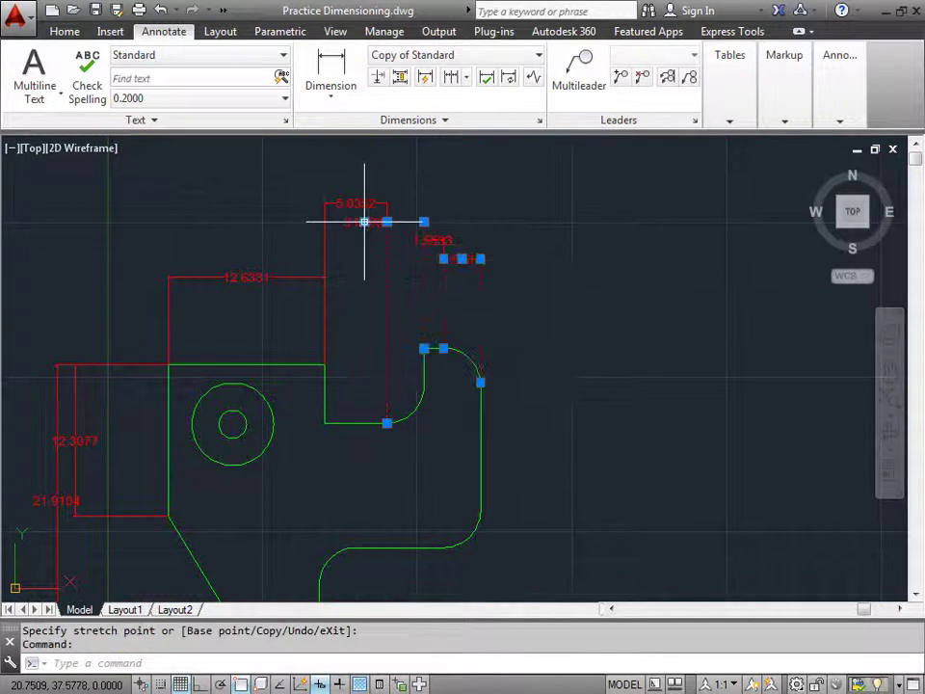
pyautogui.click(364, 221)
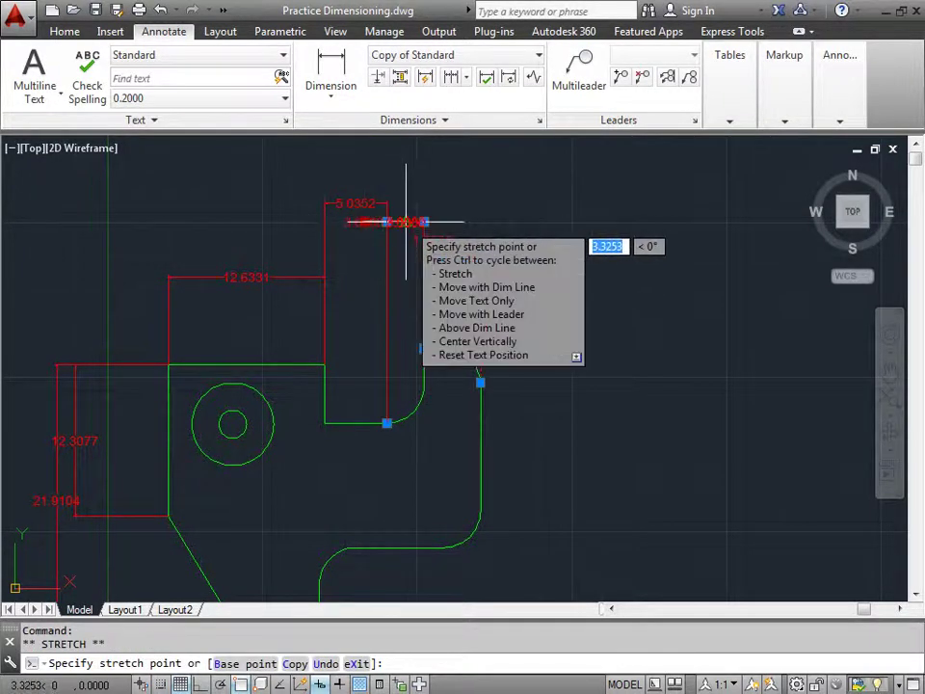
pyautogui.press('Escape')
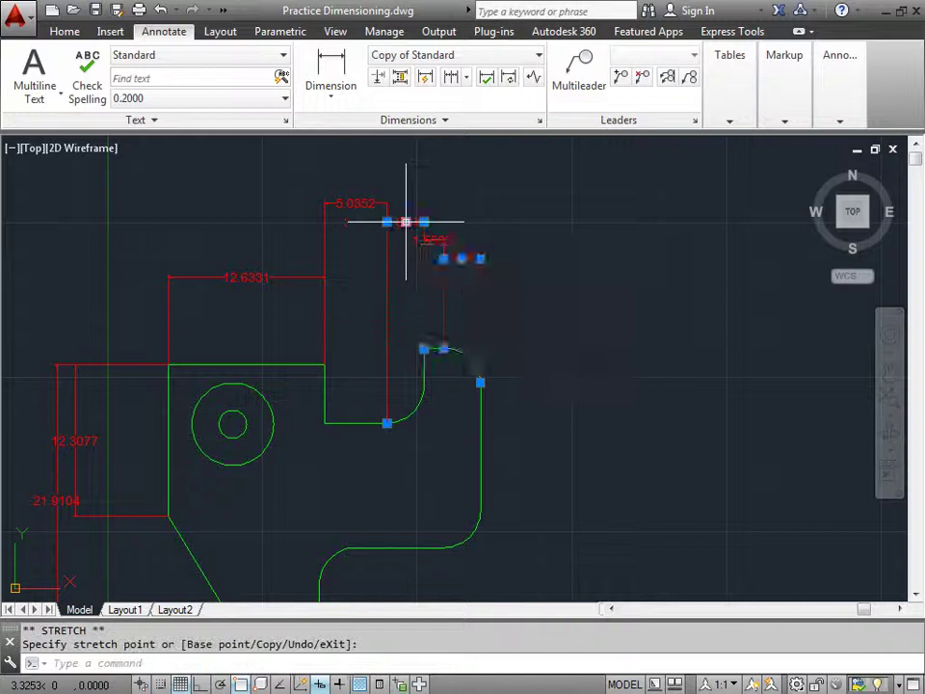
pyautogui.press('Escape')
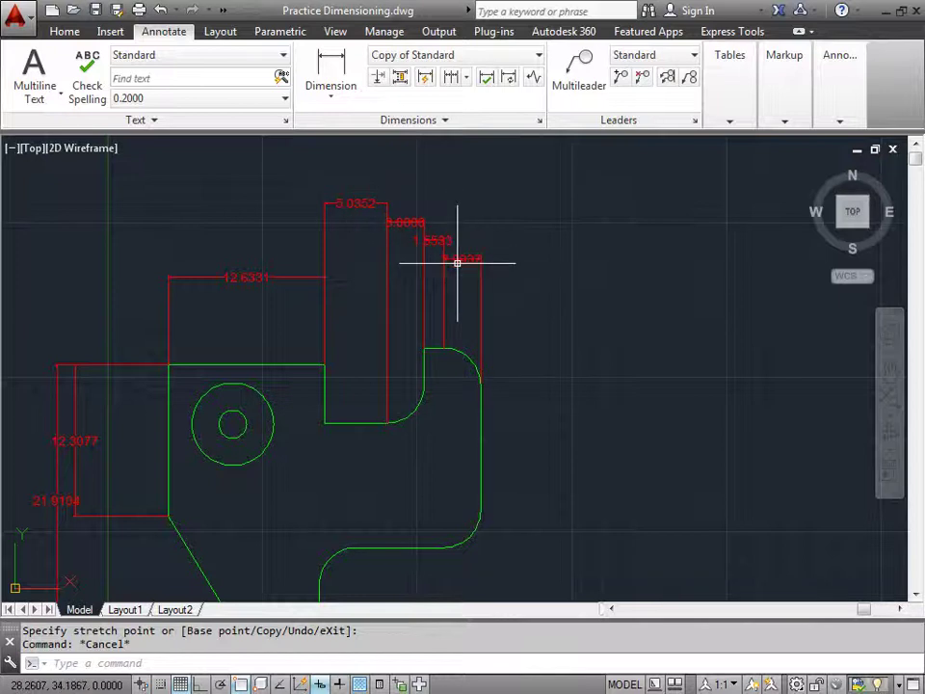
# Pan the view so the whole part is centred on screen
pyautogui.moveTo(262, 514); pyautogui.dragTo(372, 450, button='middle')
pyautogui.moveTo(239, 504); pyautogui.dragTo(296, 479, button='middle')
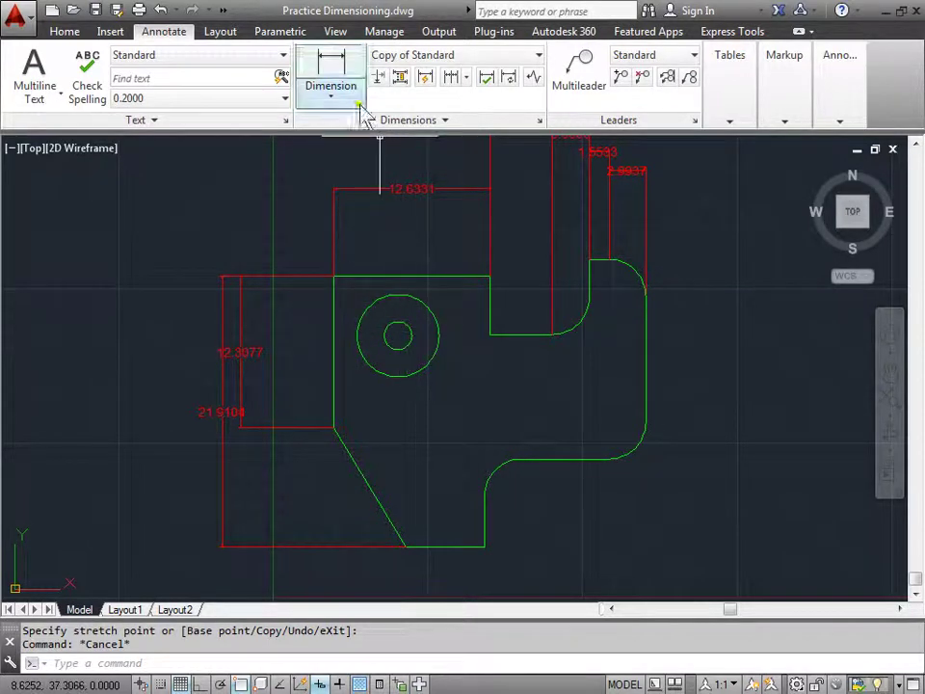
# Add baseline dimensions from the 12.6331 base to the circle edges, including 4.0740 and 6.3093
pyautogui.click(467, 84)
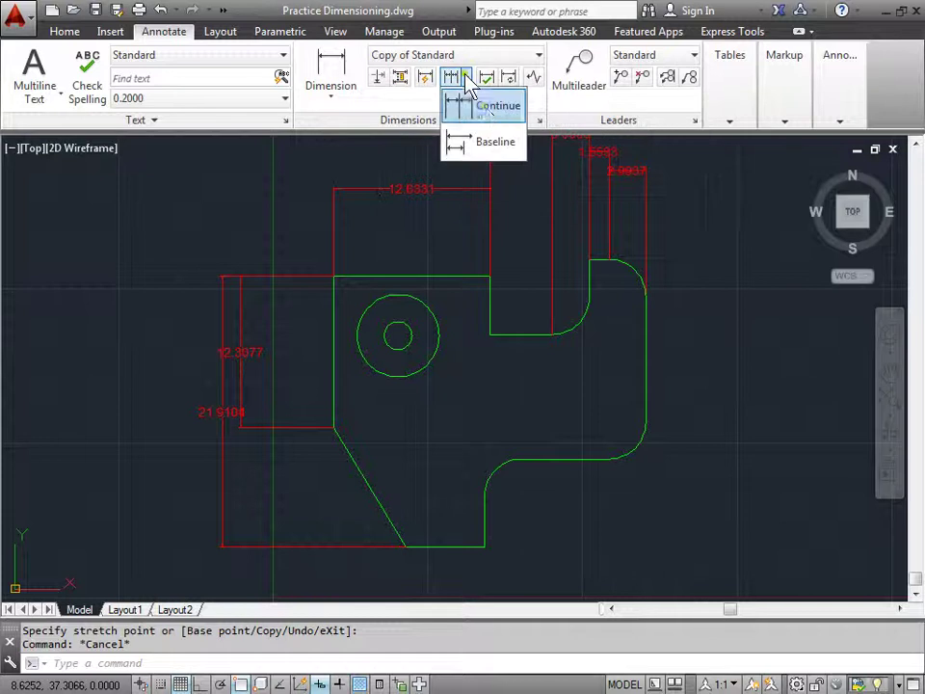
pyautogui.click(479, 137)
pyautogui.rightClick(366, 262)
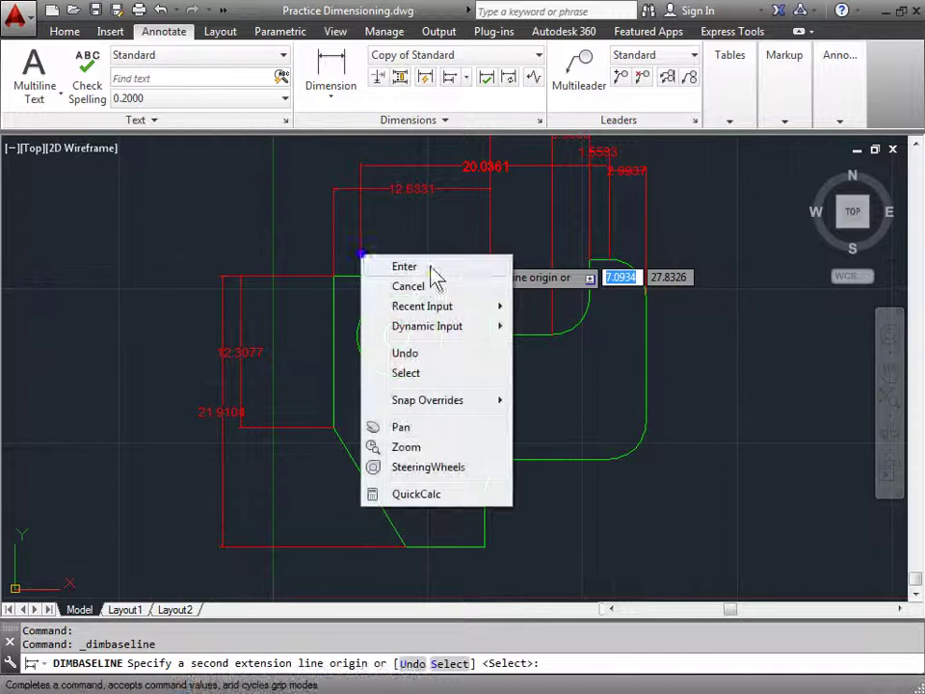
pyautogui.click(422, 372)
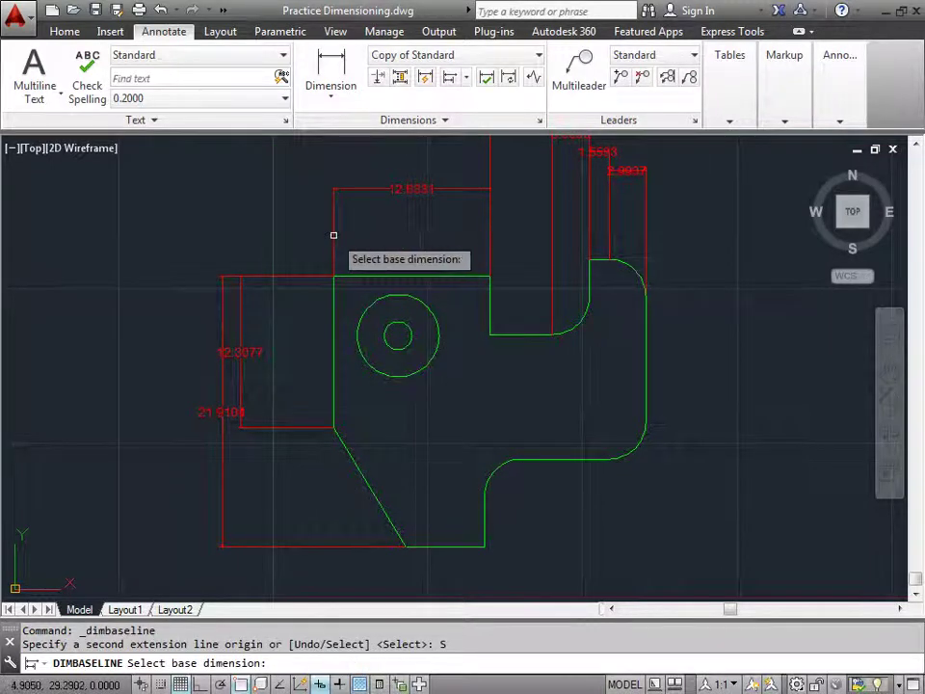
pyautogui.click(333, 234)
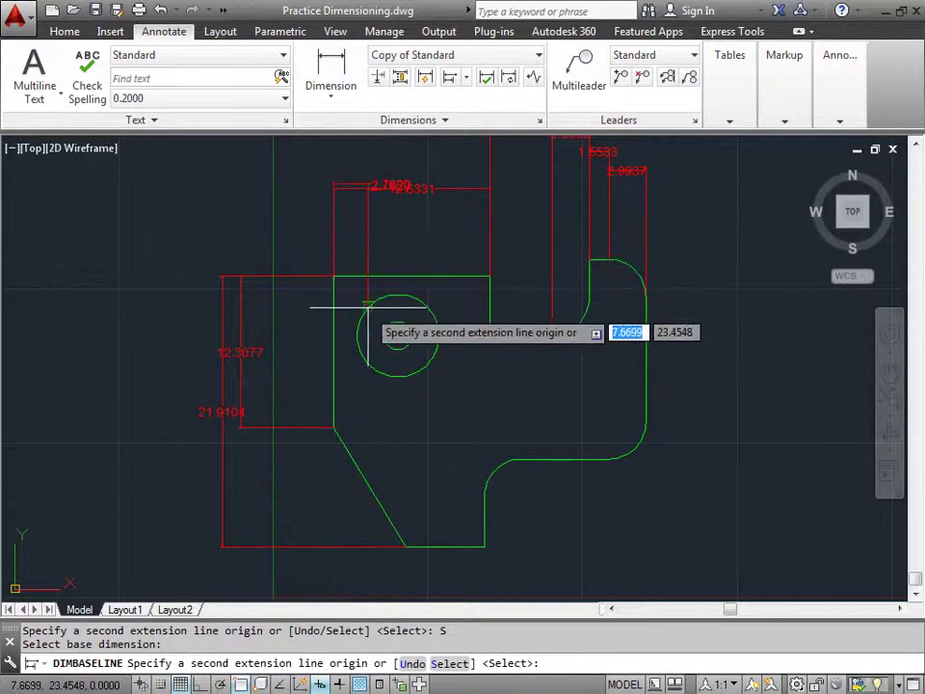
pyautogui.click(356, 338)
pyautogui.click(387, 336)
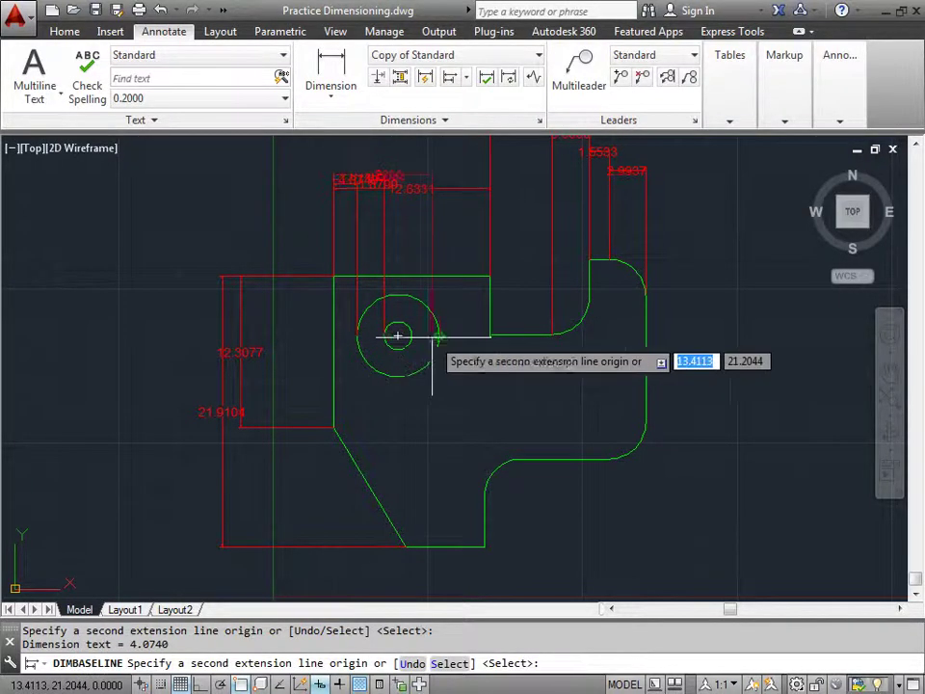
pyautogui.click(440, 336)
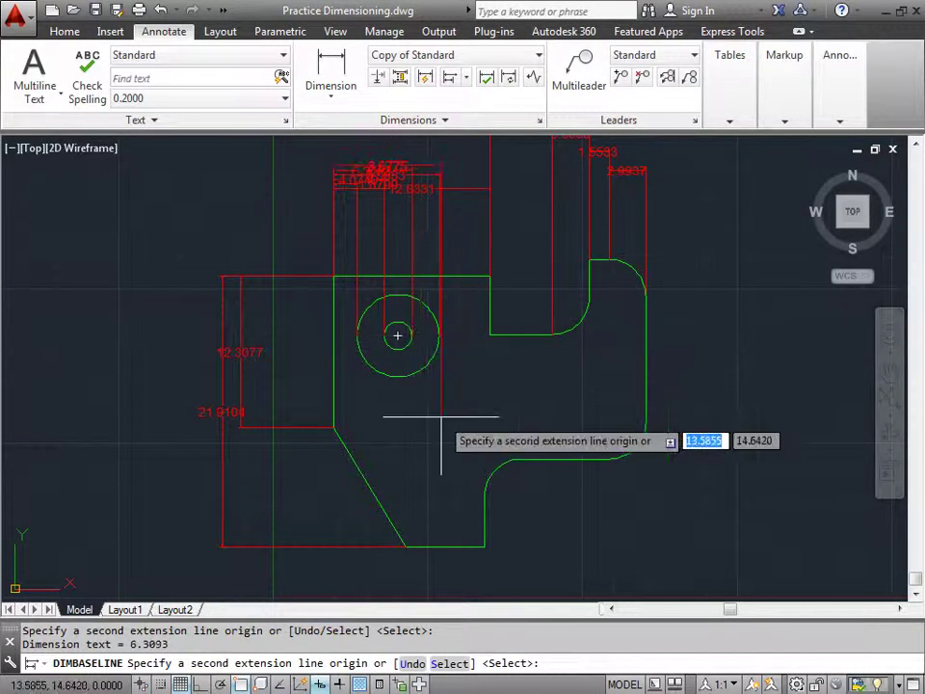
pyautogui.rightClick(459, 361)
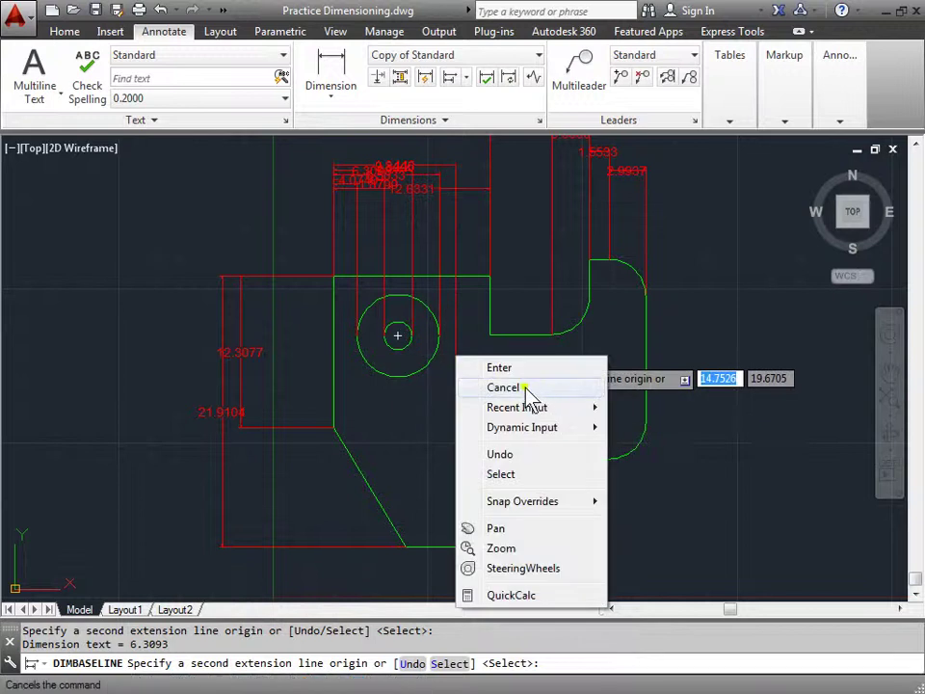
pyautogui.click(502, 387)
pyautogui.moveTo(515, 208); pyautogui.dragTo(515, 283, button='middle')
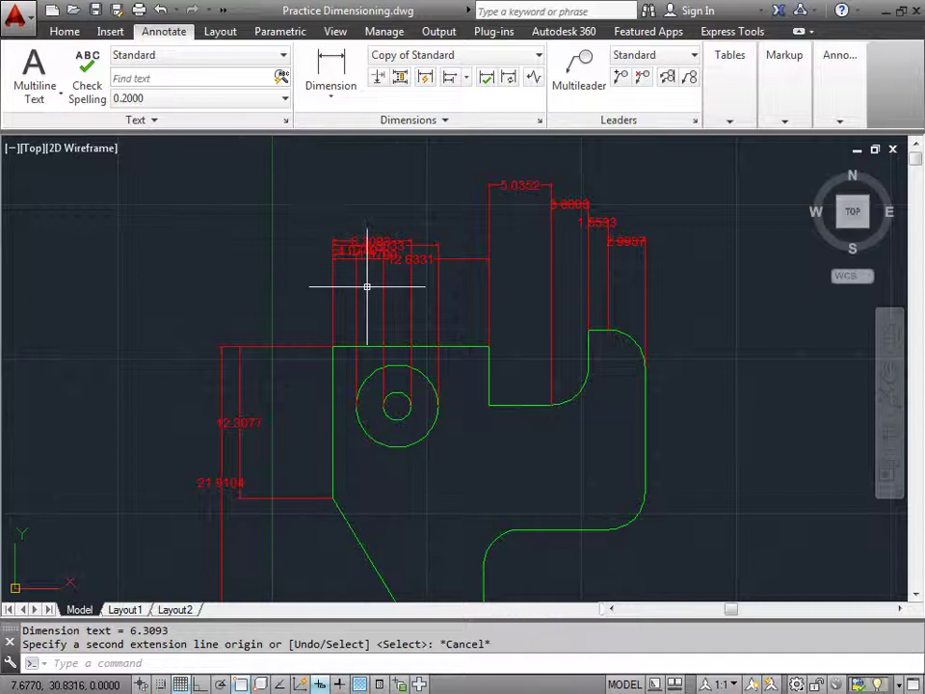
# Use DIMSPACE with Auto spacing to space the stacked top dimensions evenly above the 12.6331 base
pyautogui.click(401, 79)
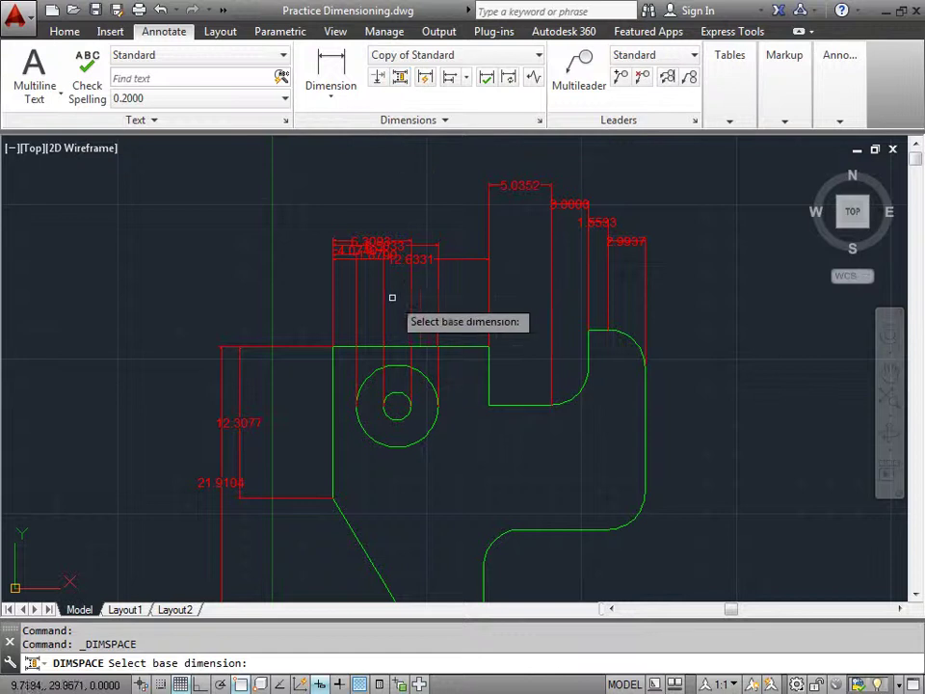
pyautogui.scroll(3, 386, 283)
pyautogui.moveTo(381, 246); pyautogui.dragTo(390, 263, button='middle')
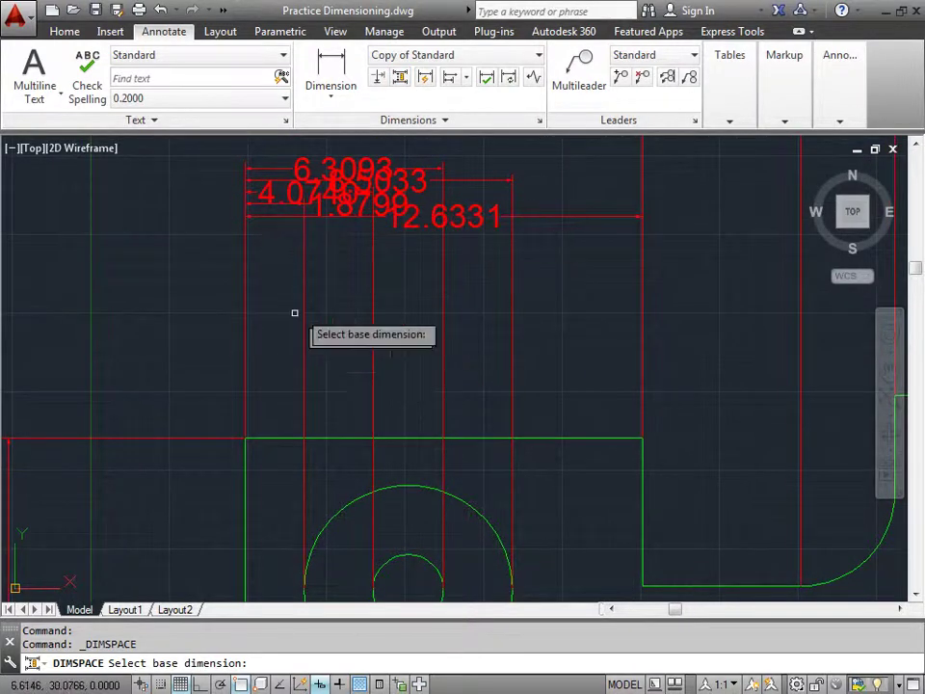
pyautogui.moveTo(392, 265); pyautogui.dragTo(412, 283, button='middle')
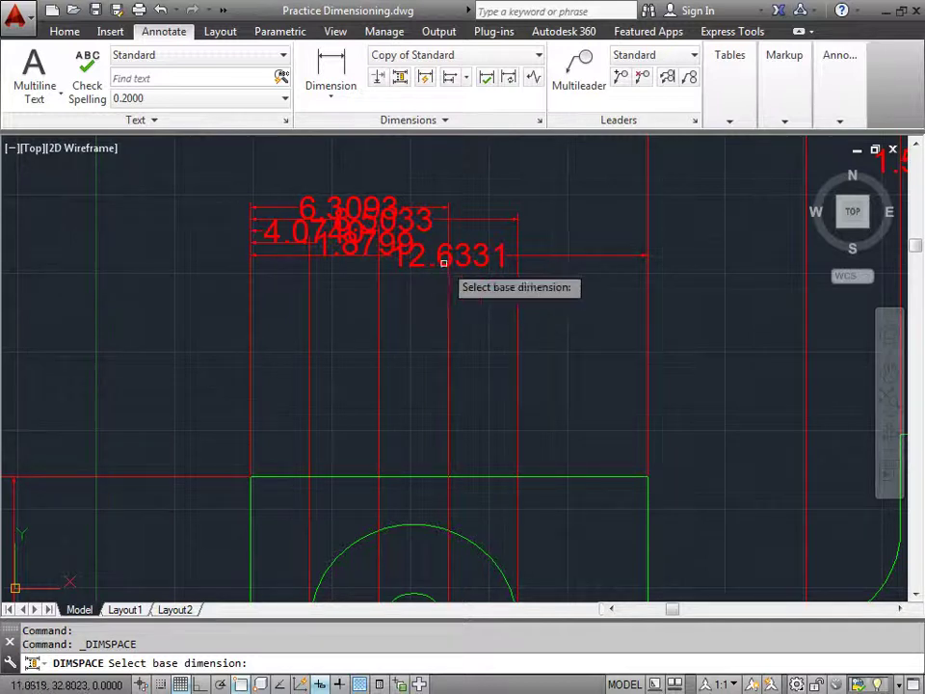
pyautogui.click(420, 260)
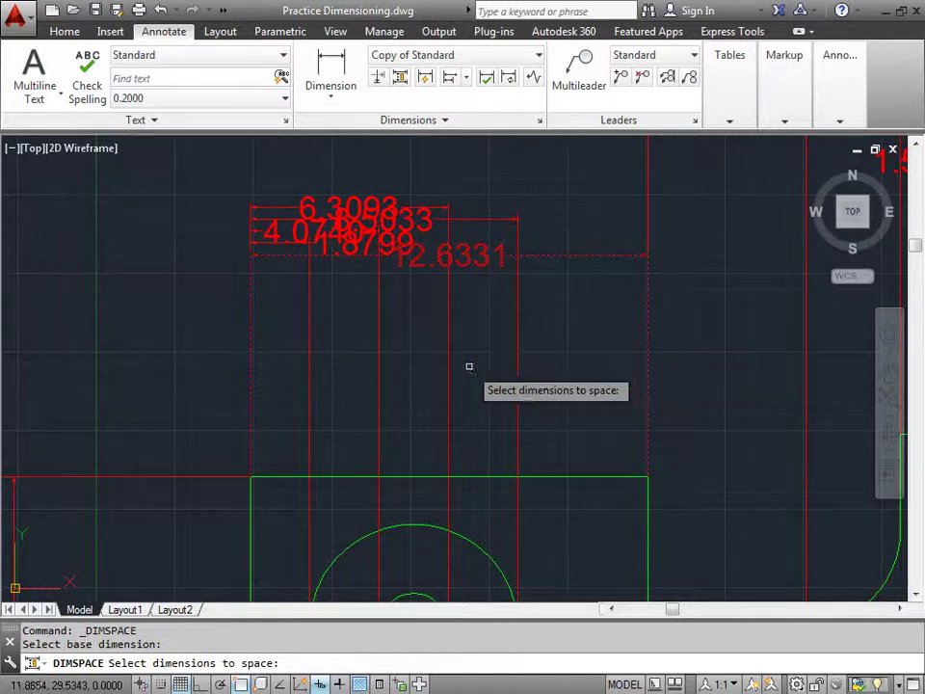
pyautogui.moveTo(479, 361); pyautogui.dragTo(488, 377, button='middle')
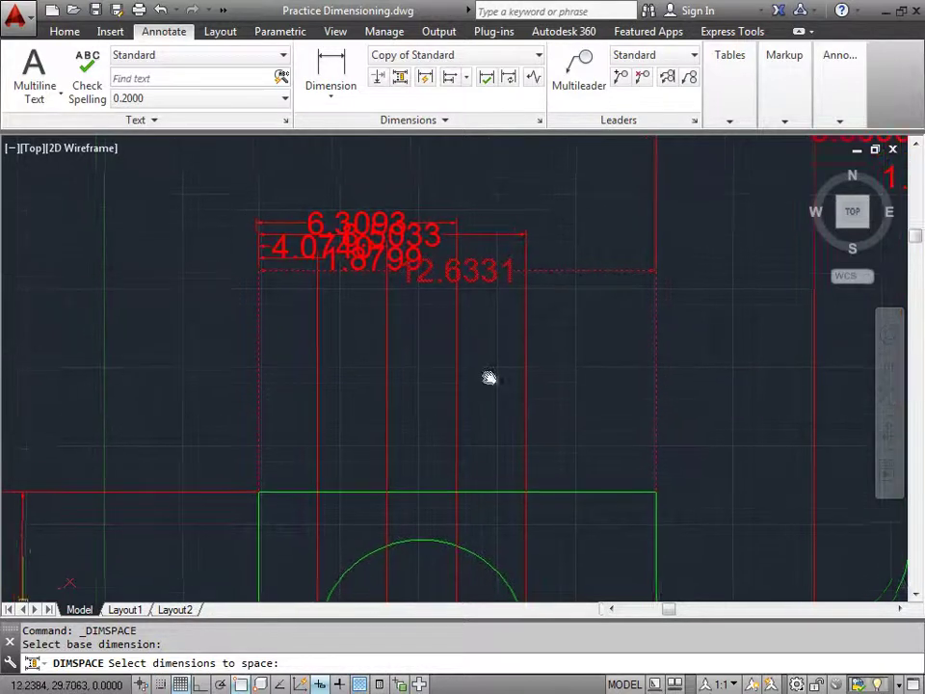
pyautogui.click(566, 178)
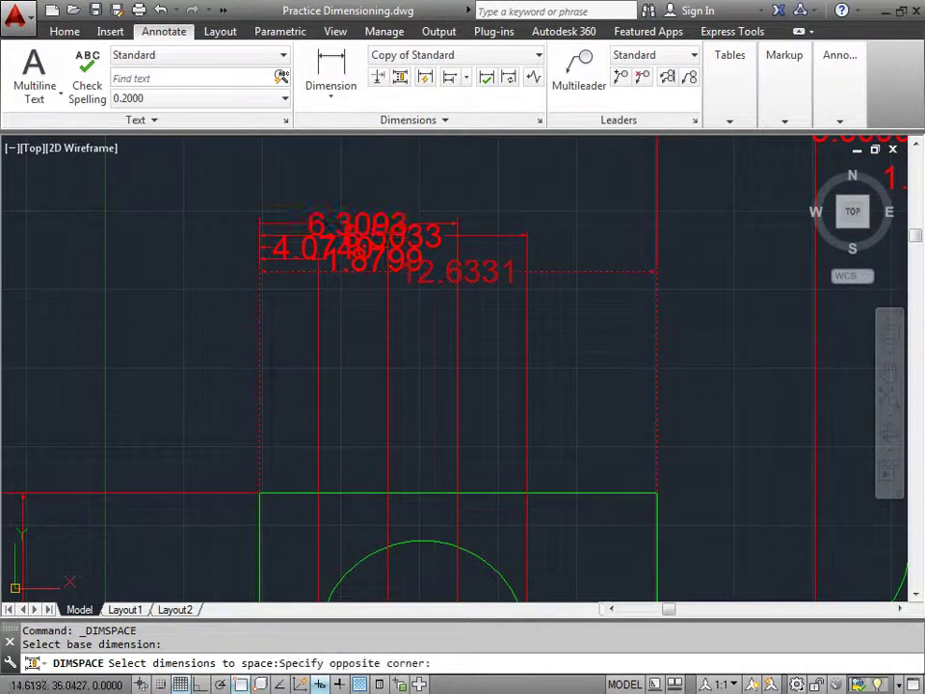
pyautogui.click(234, 261)
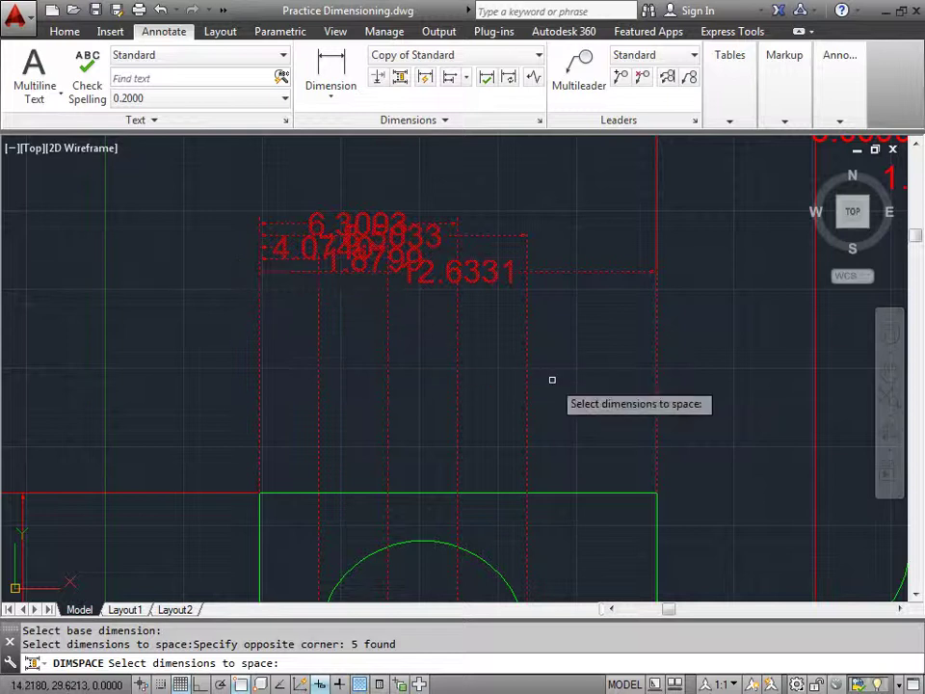
pyautogui.scroll(-2, 552, 380)
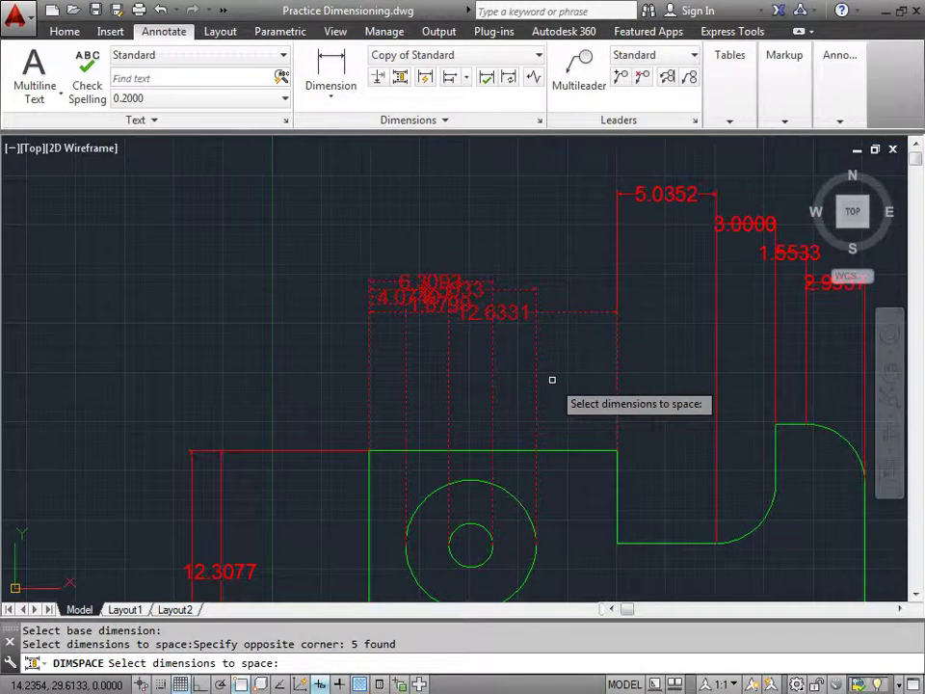
pyautogui.press('Return')
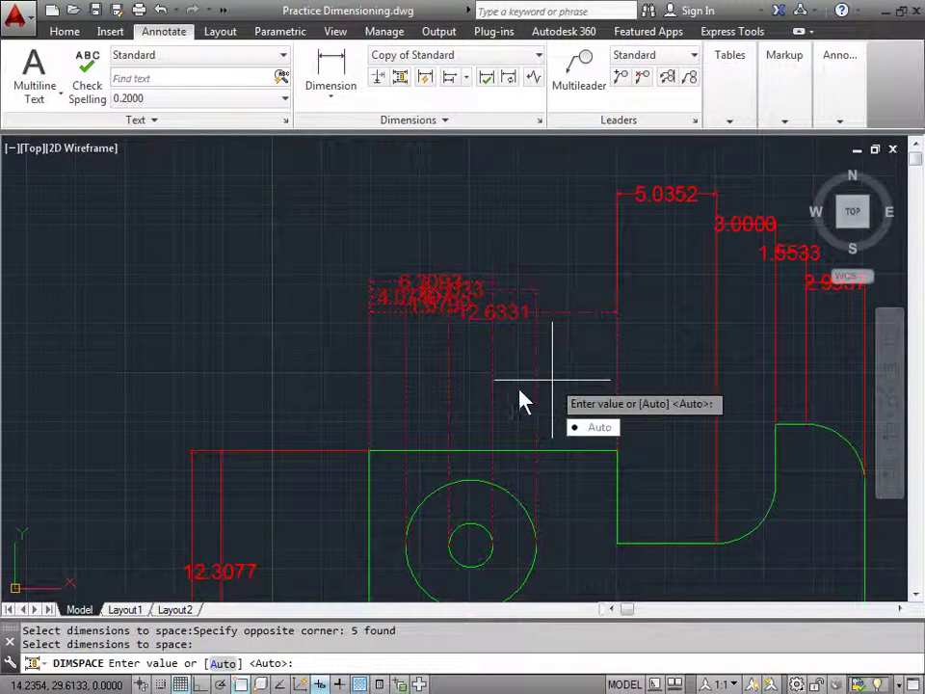
pyautogui.click(600, 427)
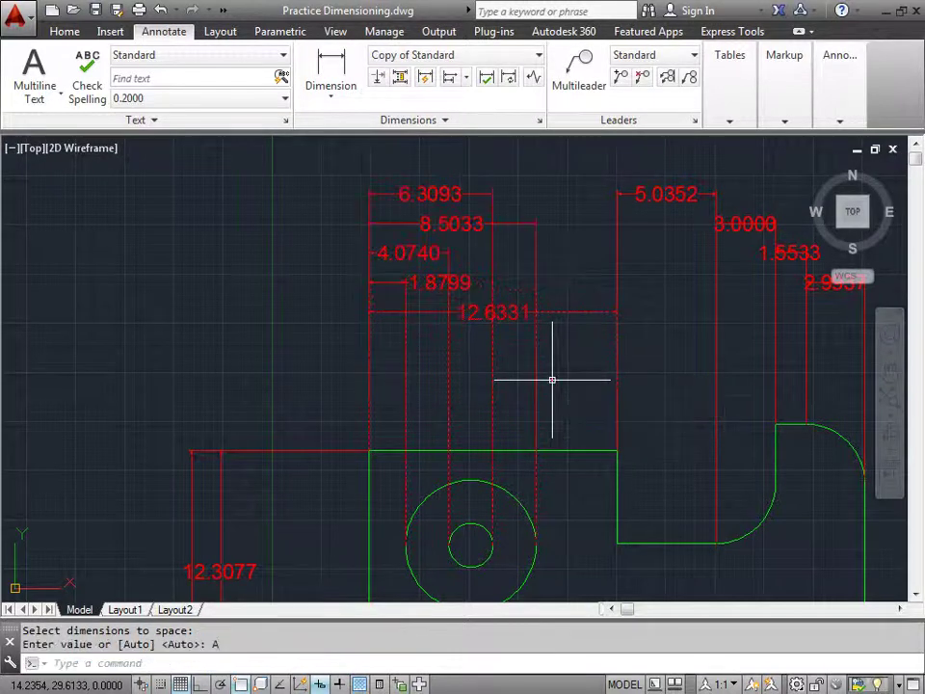
# Pan and zoom out to see the whole part and its dimensions
pyautogui.moveTo(568, 242); pyautogui.dragTo(524, 239, button='middle')
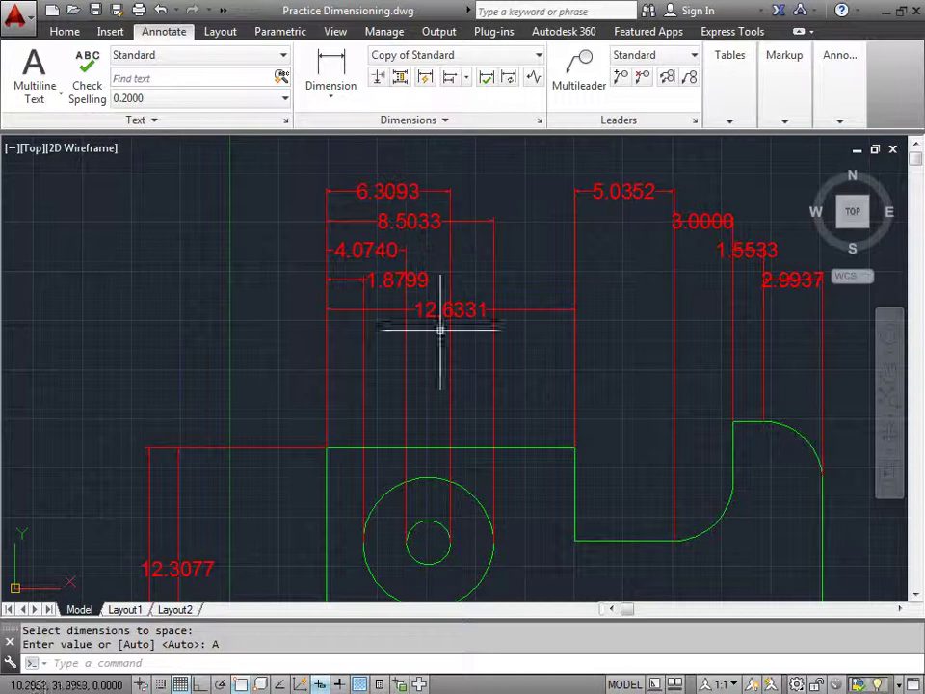
pyautogui.moveTo(548, 370); pyautogui.dragTo(483, 356, button='middle')
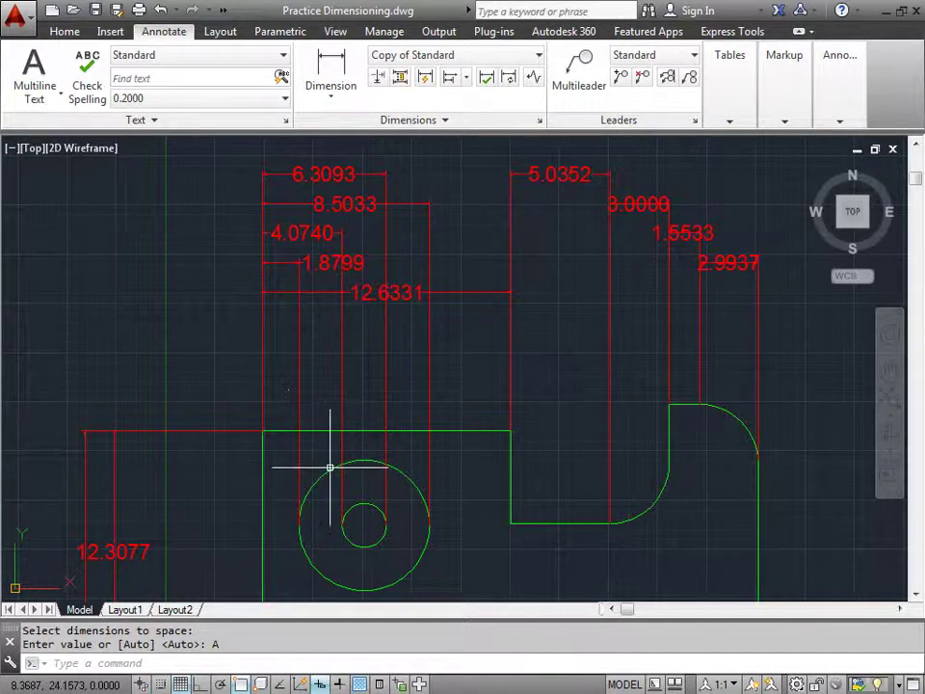
pyautogui.scroll(-2, 329, 467)
pyautogui.moveTo(421, 541); pyautogui.dragTo(471, 400, button='middle')
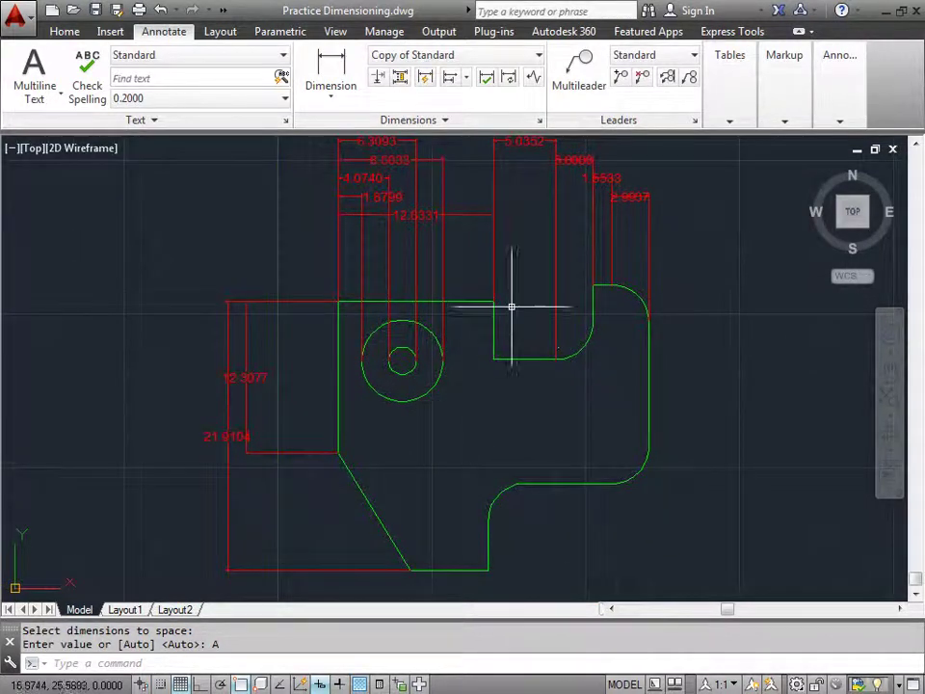
# Adjust Space with 0 spacing to bring the four right-hand top dimensions into one row with 12.6331
pyautogui.moveTo(696, 261); pyautogui.dragTo(616, 284, button='middle')
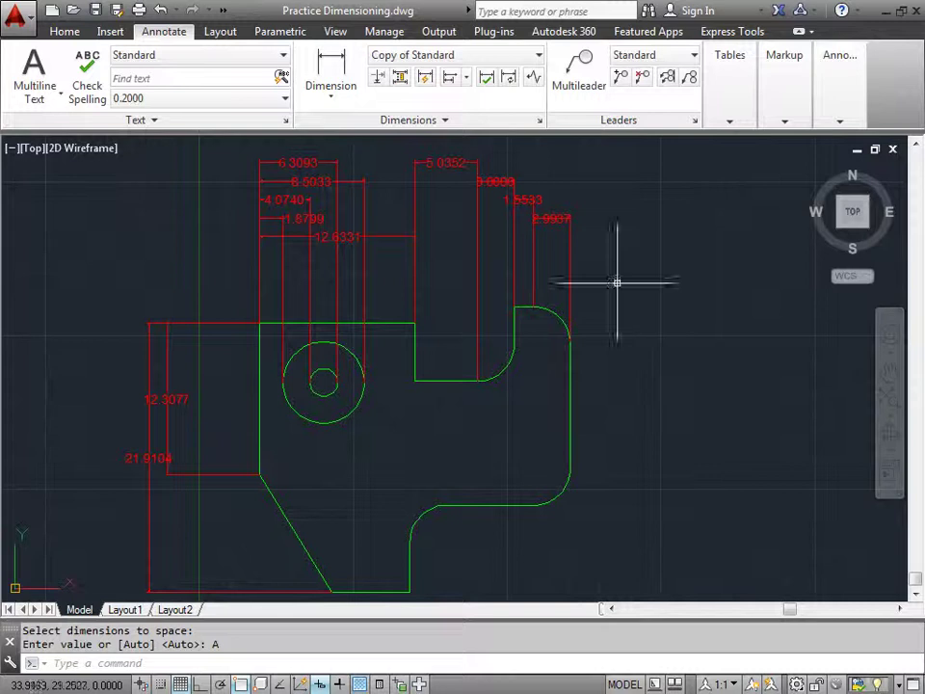
pyautogui.click(401, 79)
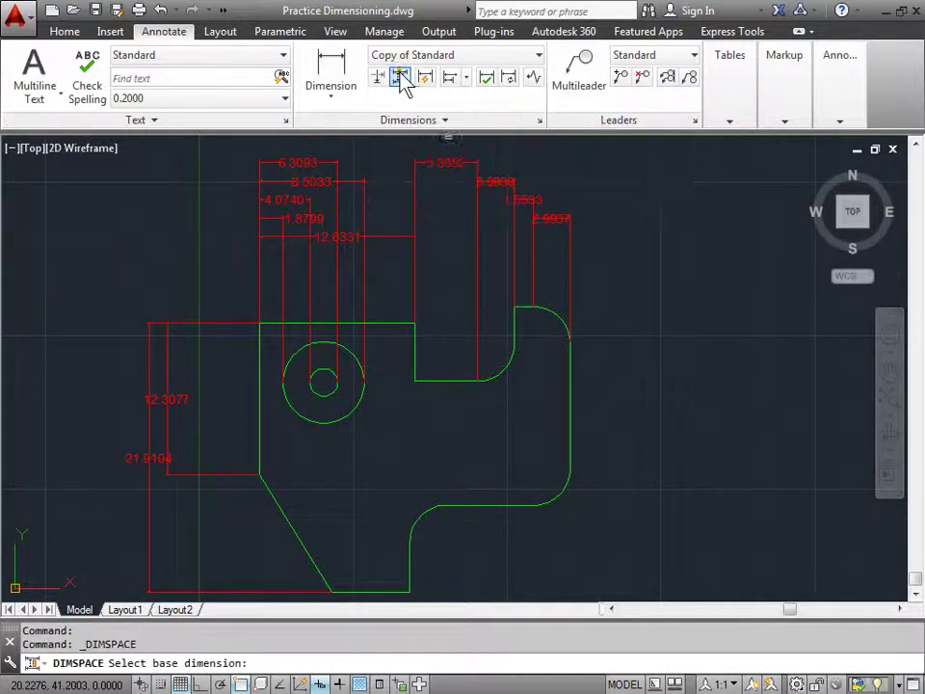
pyautogui.click(350, 237)
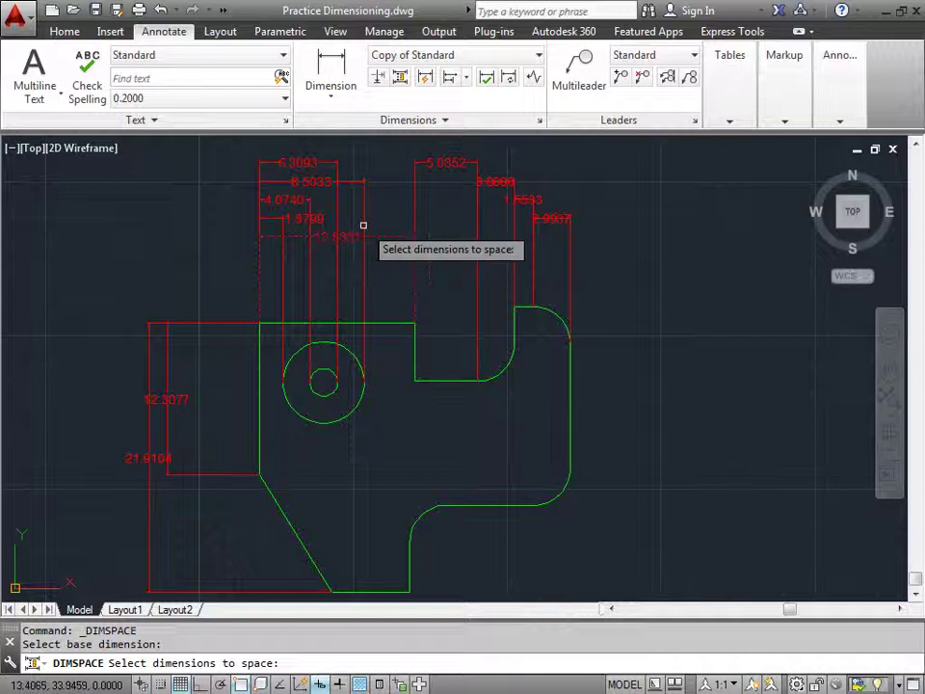
pyautogui.click(617, 258)
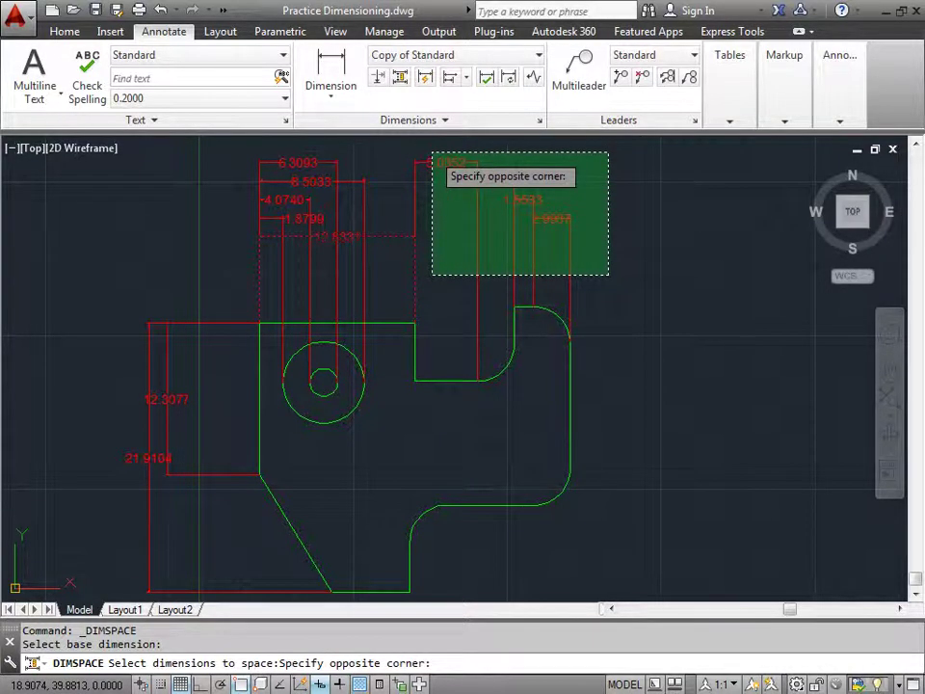
pyautogui.click(432, 154)
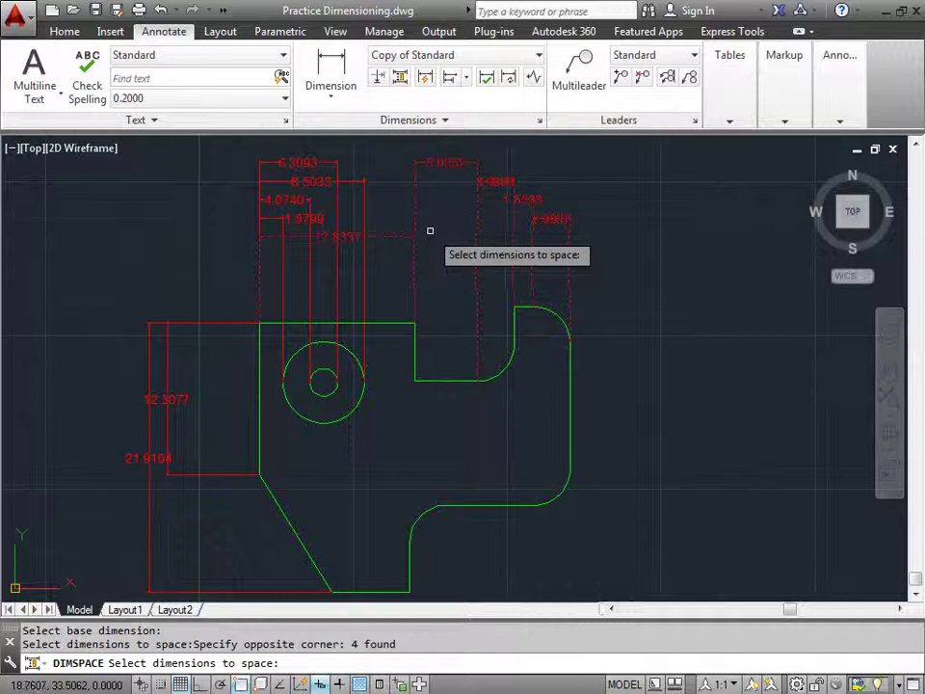
pyautogui.press('Return')
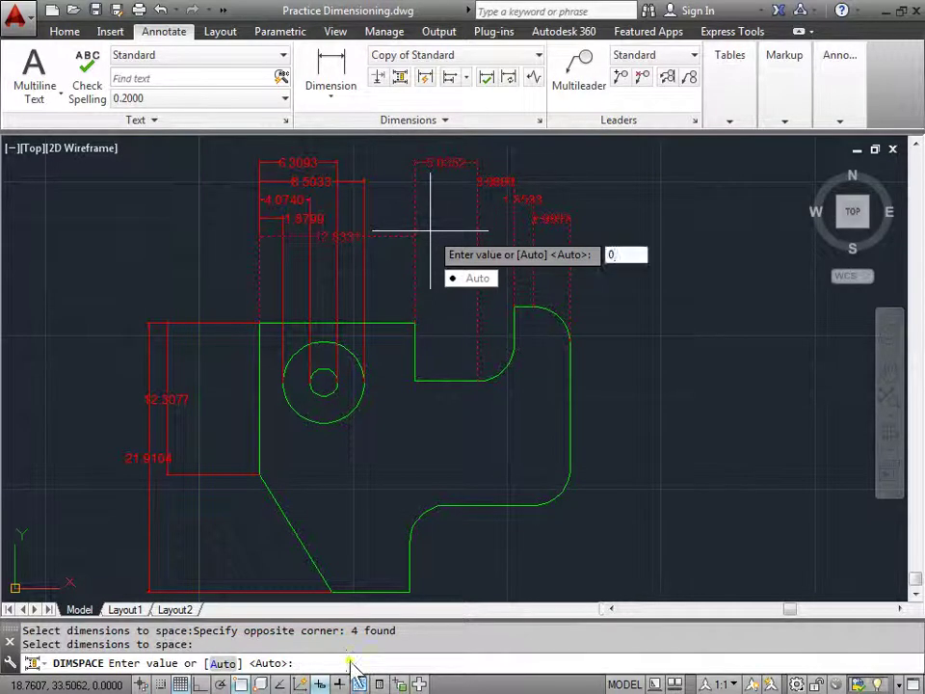
pyautogui.press('Return')
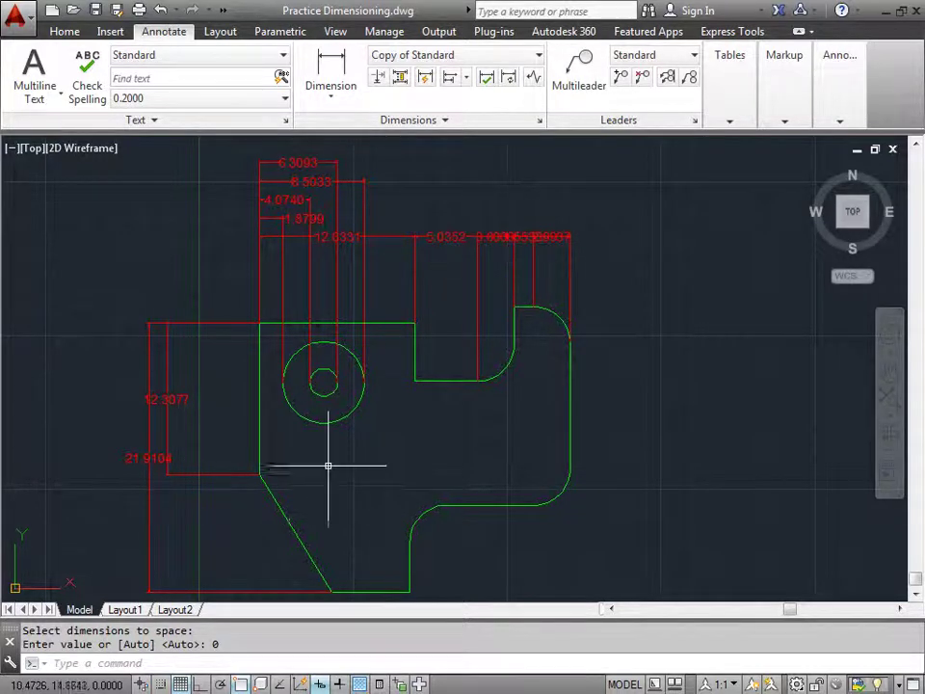
pyautogui.moveTo(328, 469); pyautogui.dragTo(547, 361, button='middle')
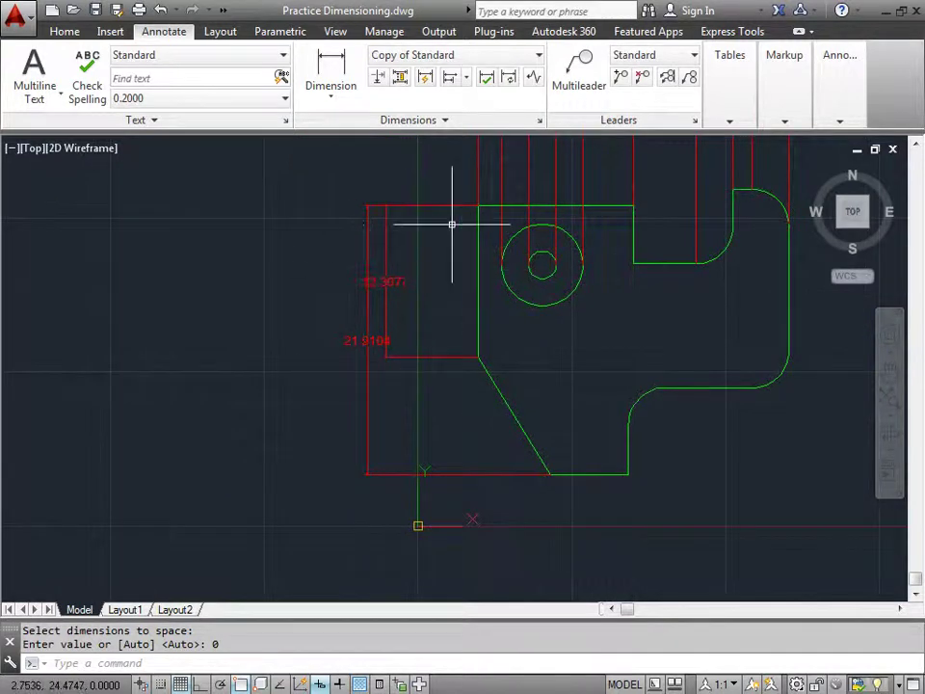
# Adjust Space with spacing 0, base 12.3077, to put 21.9104 on its dimension line
pyautogui.click(403, 77)
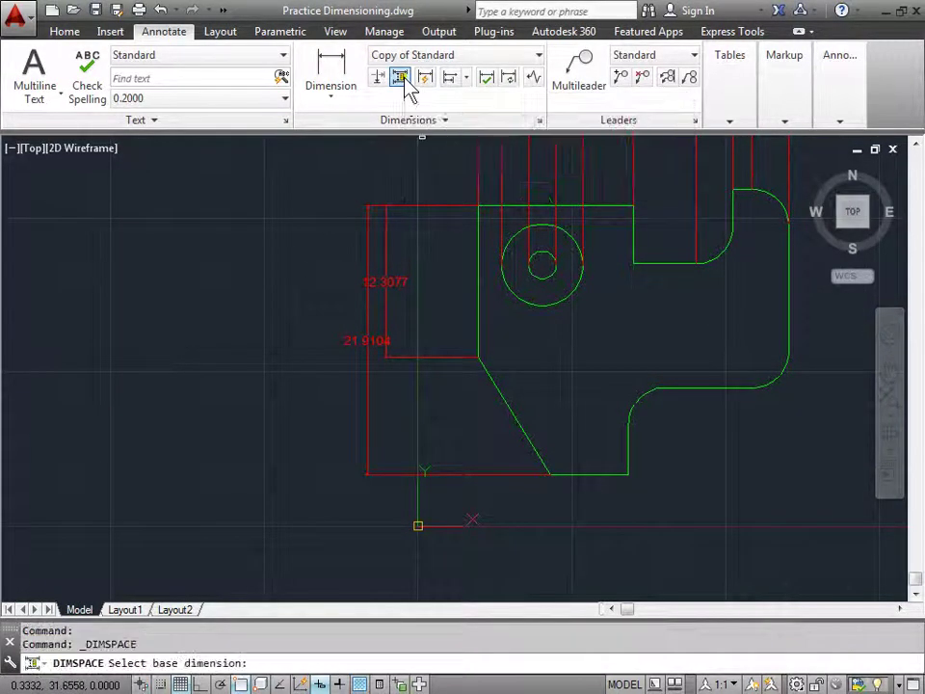
pyautogui.click(386, 281)
pyautogui.click(367, 344)
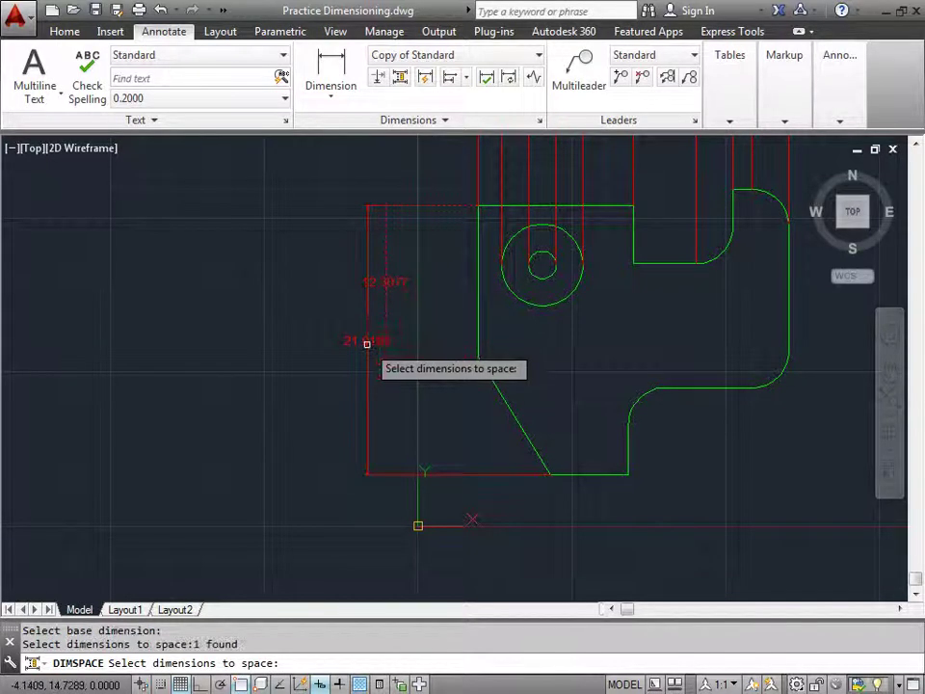
pyautogui.press('Return')
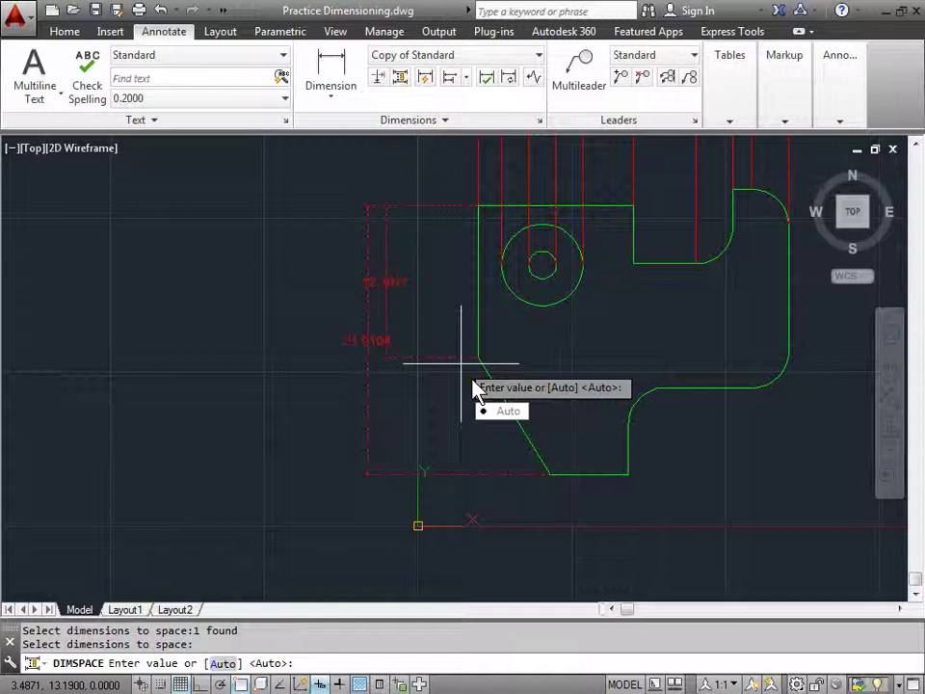
pyautogui.write('0')
pyautogui.press('Return')
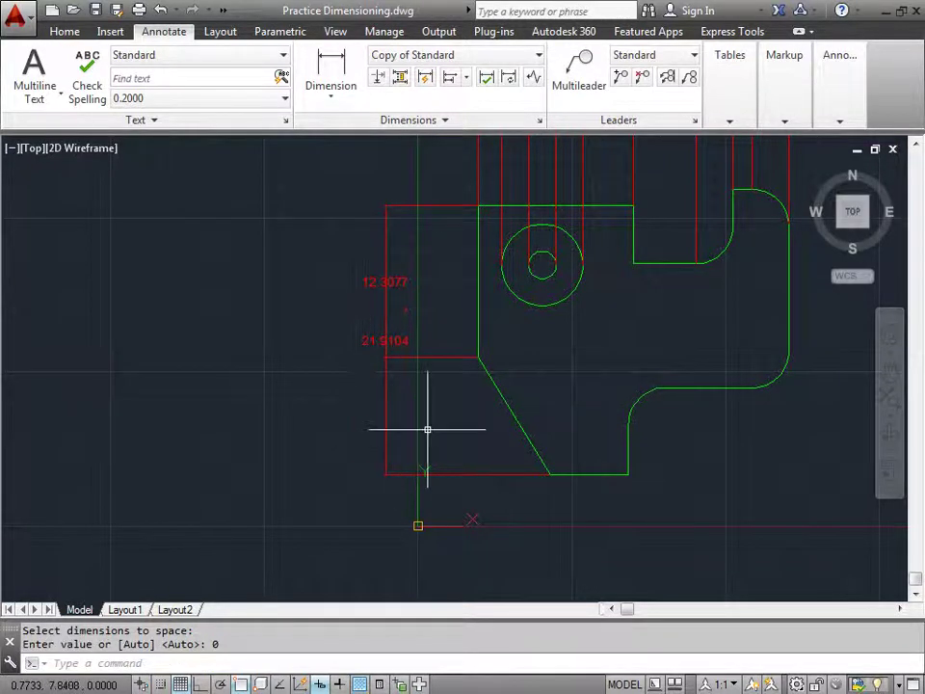
# Grip-stretch the 21.9104 dimension line farther left and move its value lower down
pyautogui.click(385, 341)
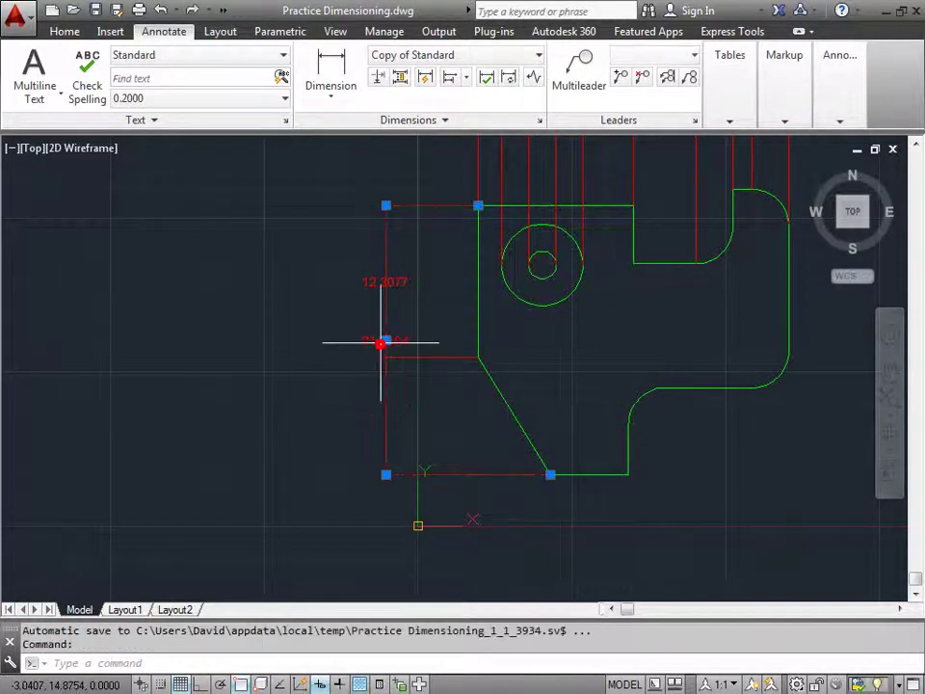
pyautogui.click(384, 341)
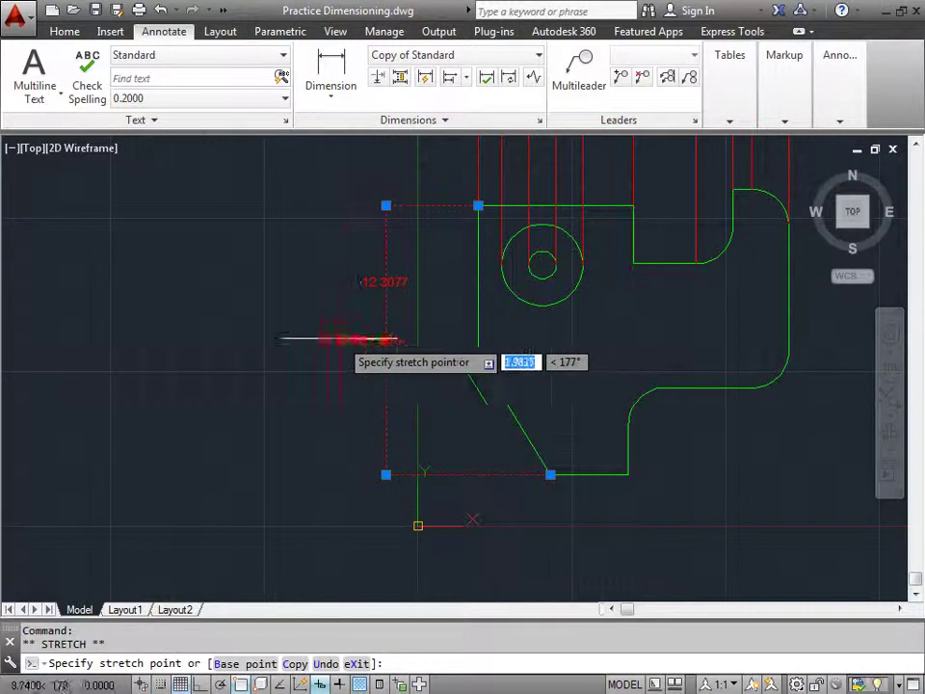
pyautogui.click(338, 339)
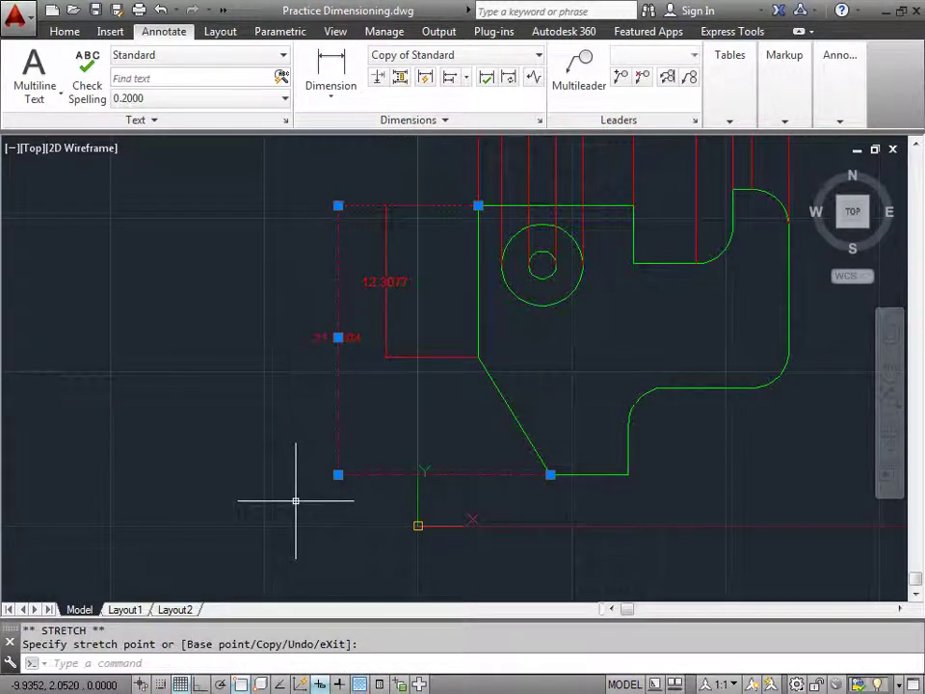
pyautogui.click(338, 338)
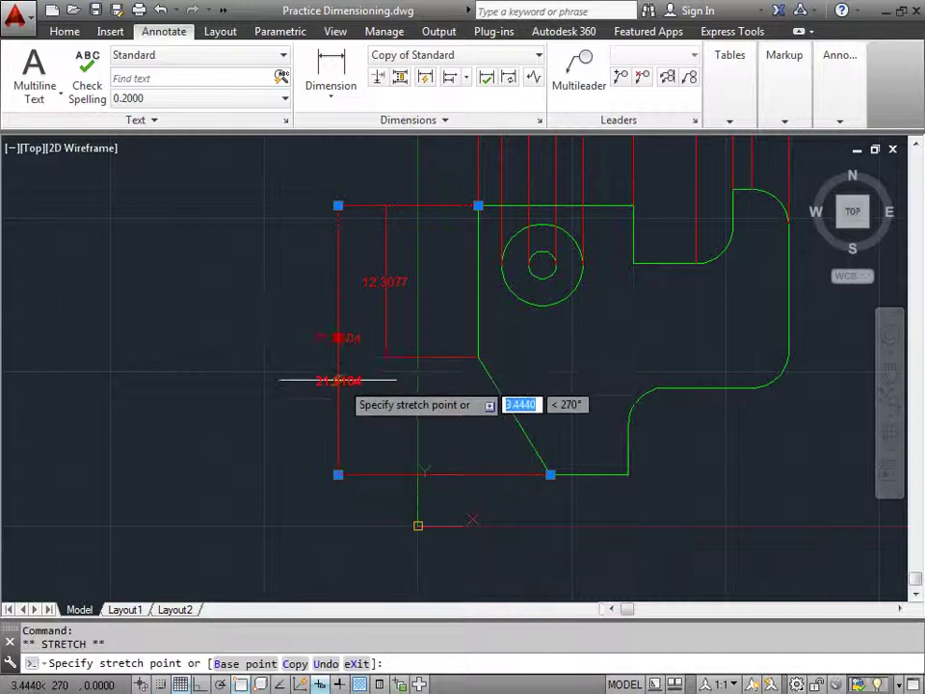
pyautogui.click(339, 408)
pyautogui.click(339, 407)
pyautogui.press('Escape')
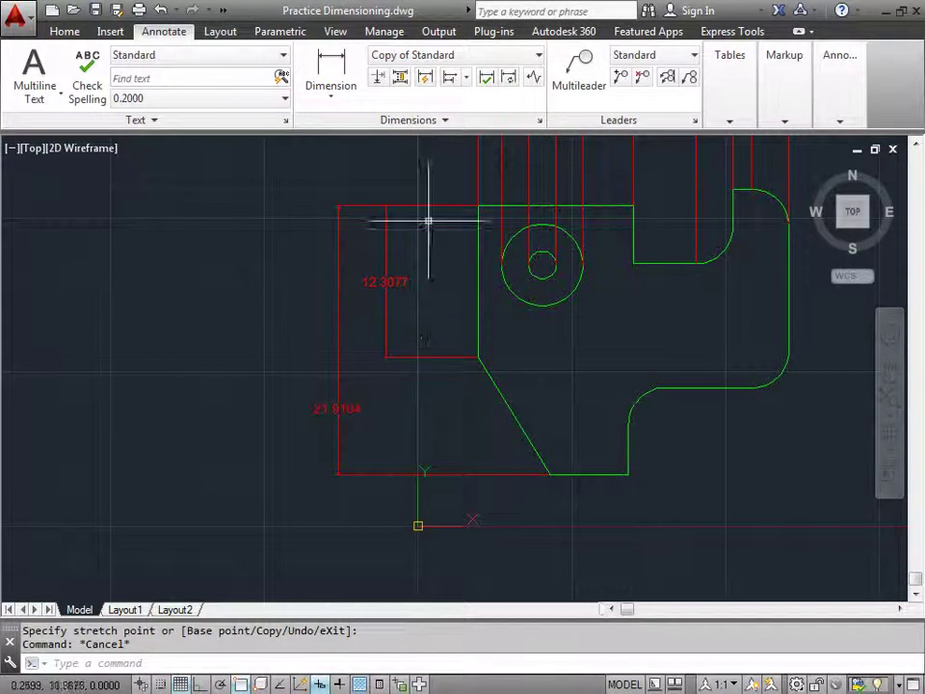
# Re-apply Adjust Space at 0 to realign 21.9104 with the 12.3077 base dimension
pyautogui.click(402, 83)
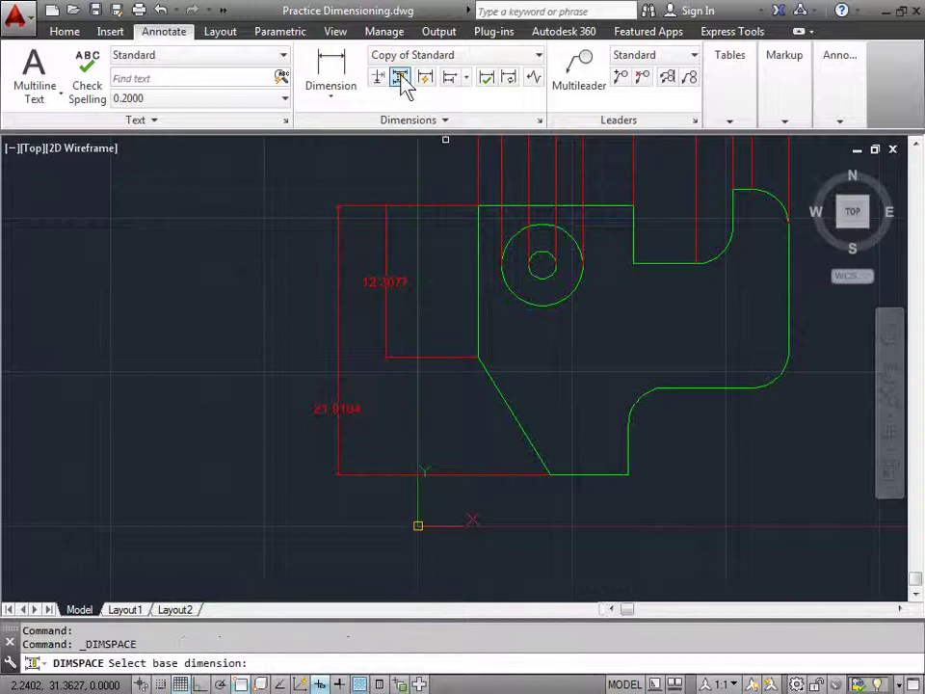
pyautogui.click(387, 283)
pyautogui.click(337, 408)
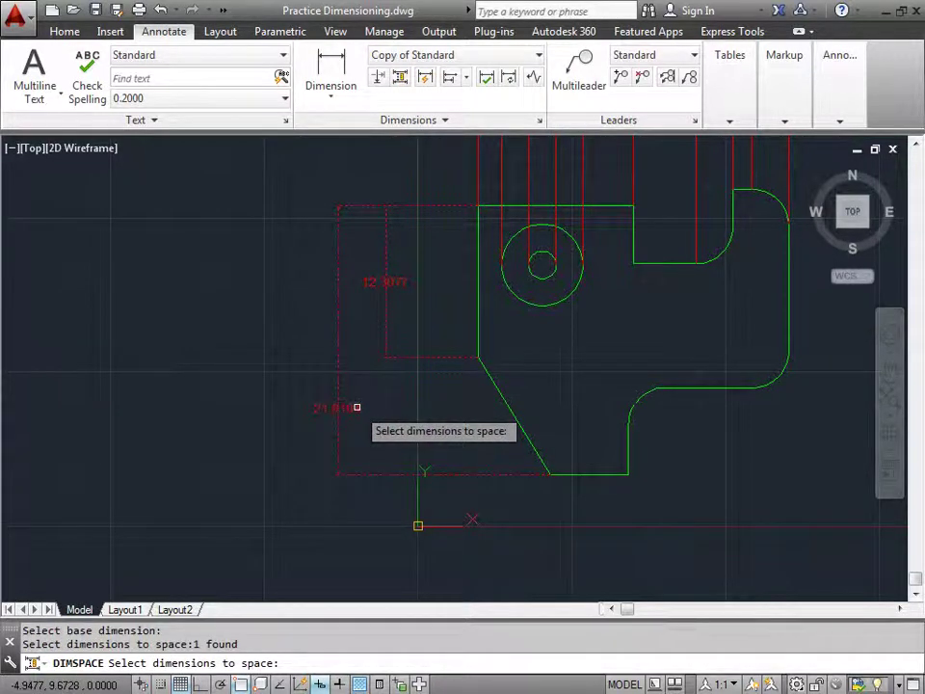
pyautogui.press('Return')
pyautogui.write('0')
pyautogui.press('Return')
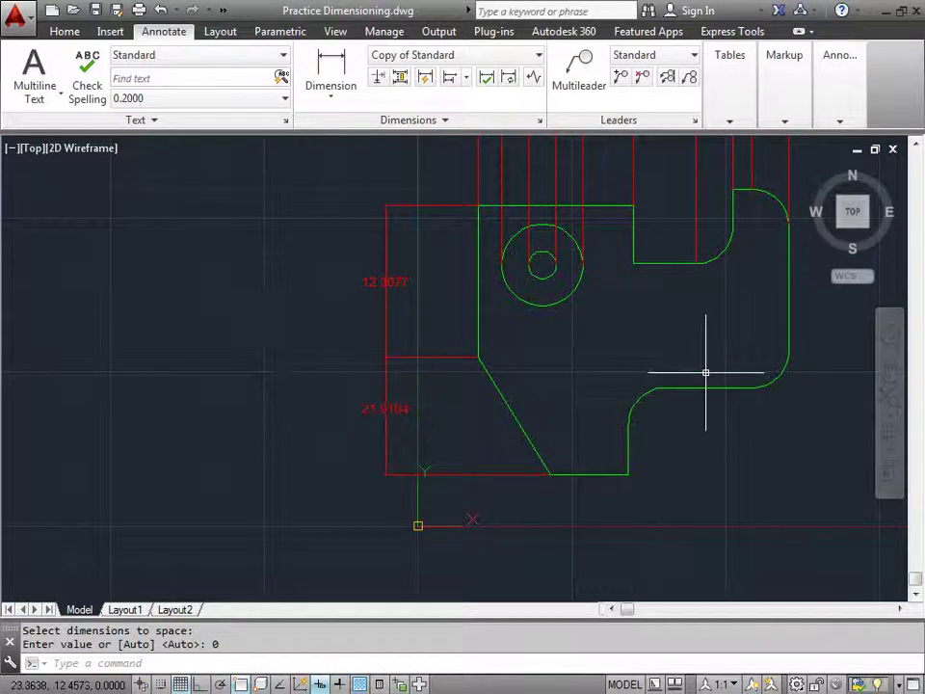
# Pan and zoom to extents to fit the whole drawing in view
pyautogui.moveTo(704, 359)
pyautogui.mouseDown(button='middle')
pyautogui.moveTo(608, 411)
pyautogui.moveTo(508, 421)
pyautogui.mouseUp(button='middle')
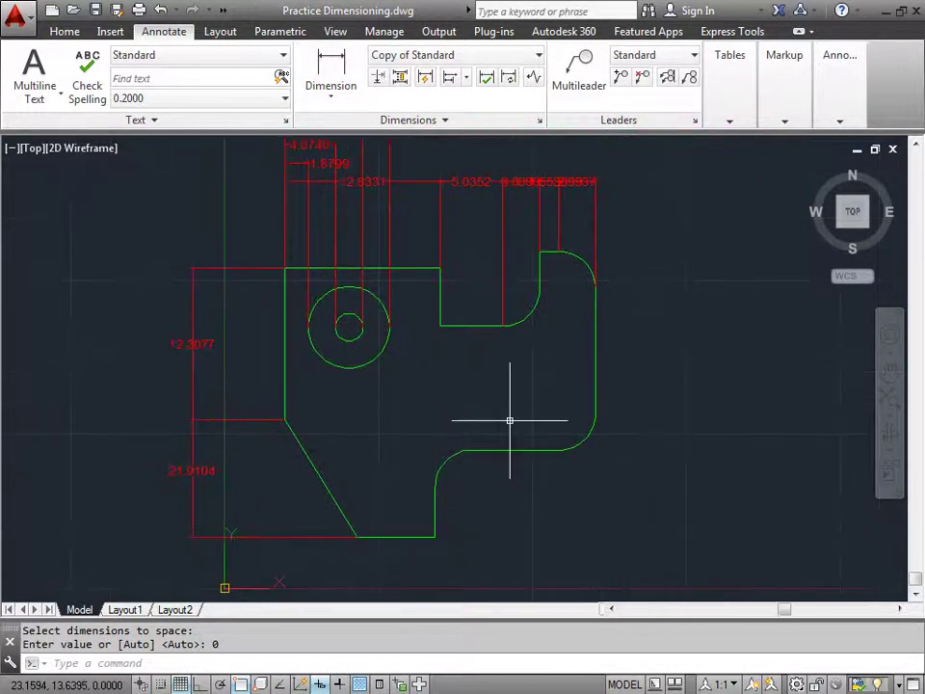
pyautogui.moveTo(563, 448); pyautogui.dragTo(630, 498, button='middle')
pyautogui.middleClick(589, 416)
pyautogui.middleClick(589, 416)
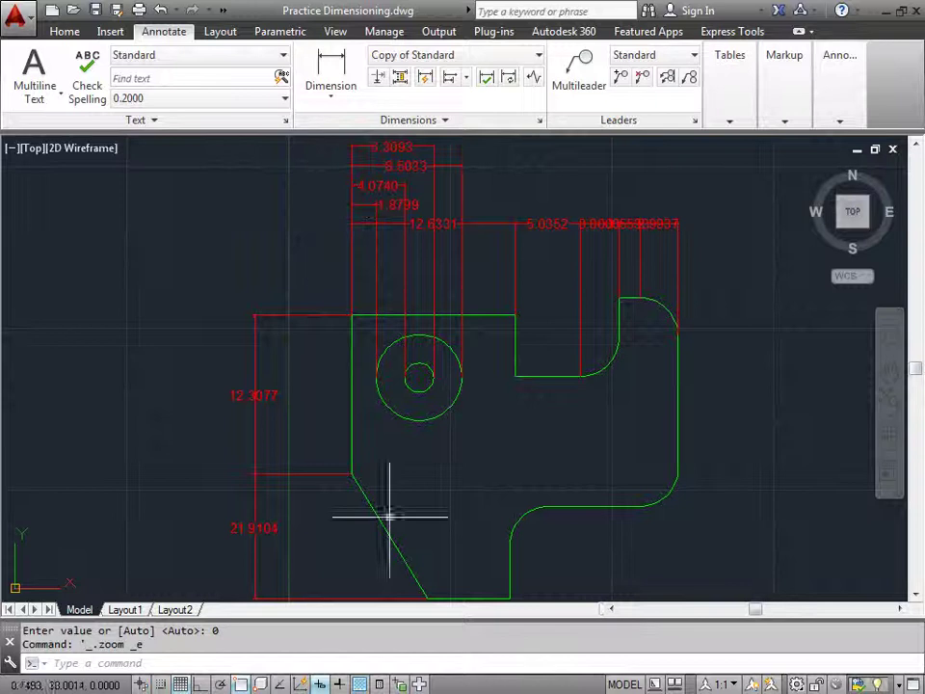